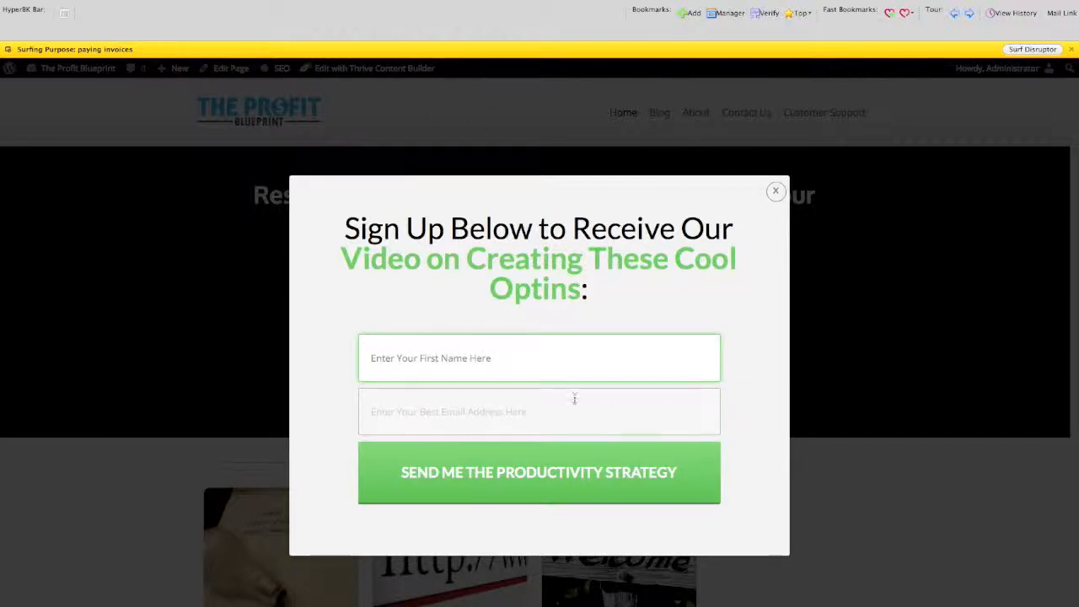
Close the sign-up popup on the site and open the Thrive Leads dashboard in the WordPress admin.
{"action": "left_click", "coordinate": [775, 192]}
{"action": "mouse_move", "coordinate": [78, 70]}
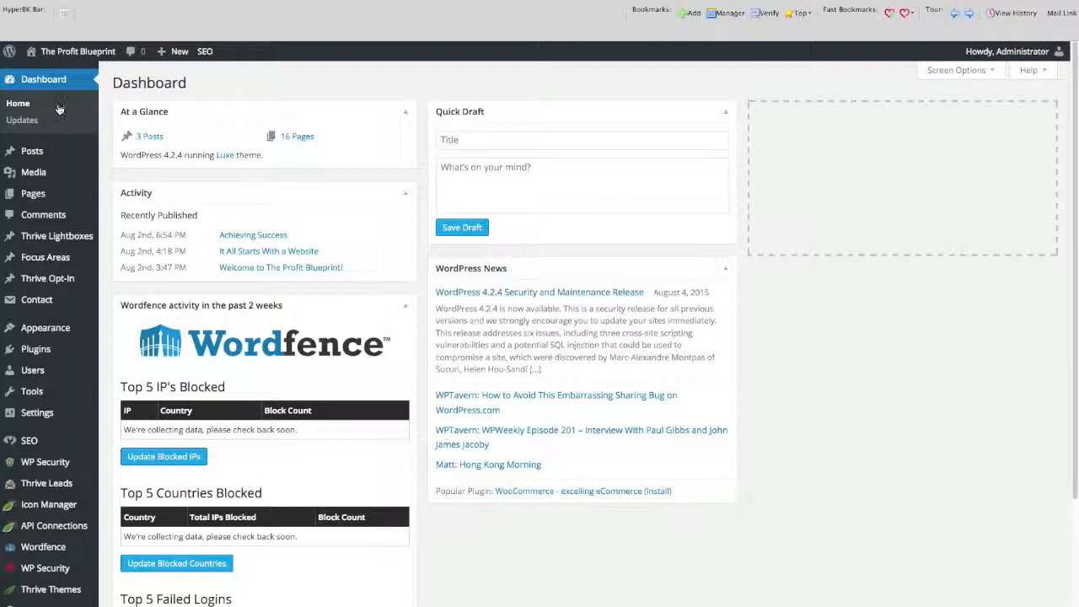
{"action": "mouse_move", "coordinate": [45, 489]}
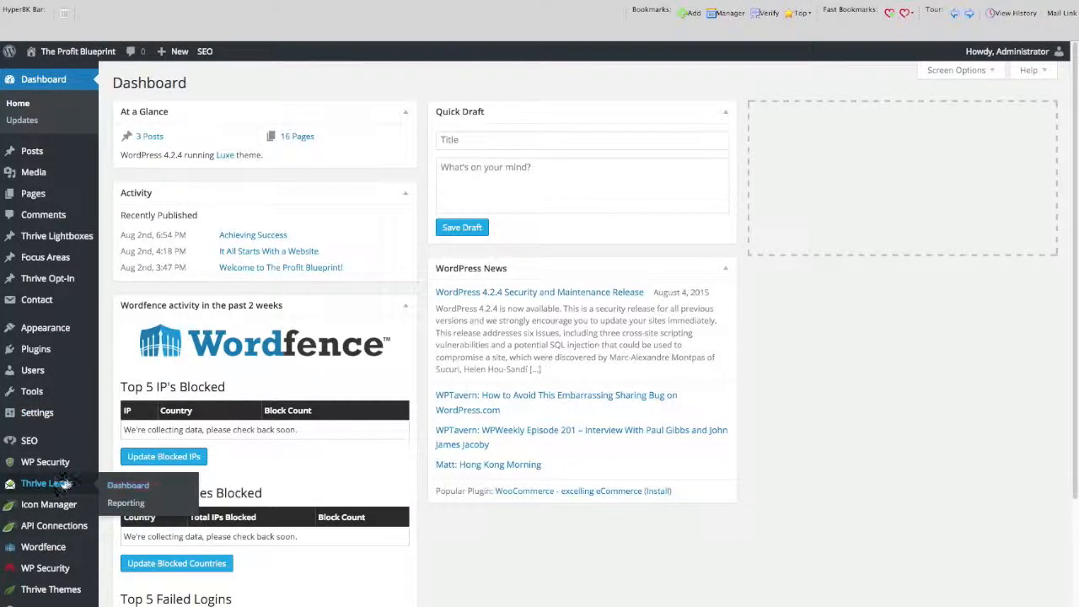
{"action": "left_click", "coordinate": [130, 487]}
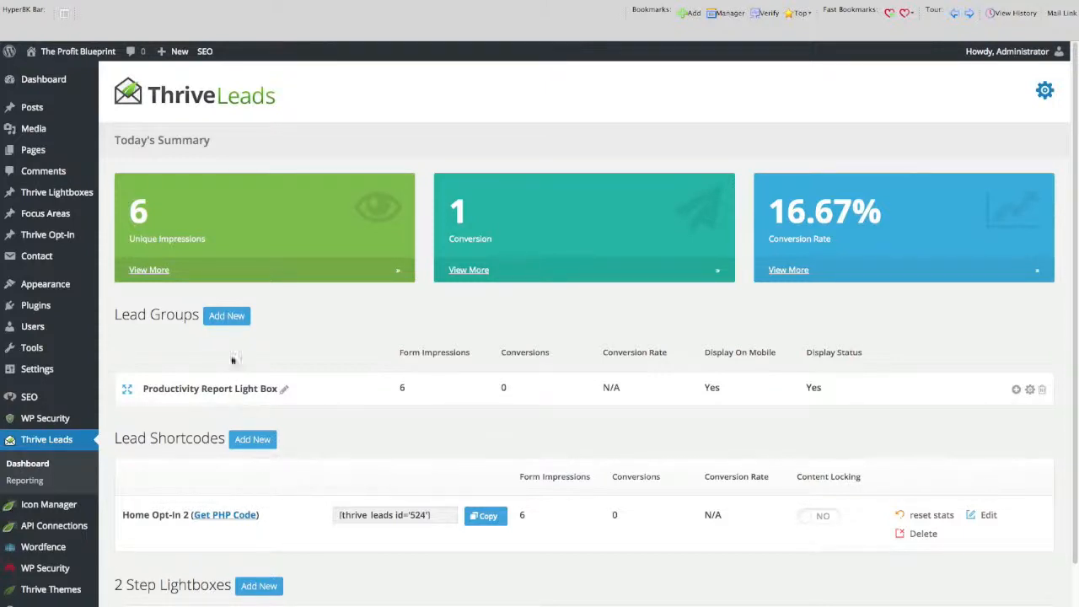
Add a new lead group named PAGES.
{"action": "left_click", "coordinate": [239, 317]}
{"action": "type", "text": "PAGES"}
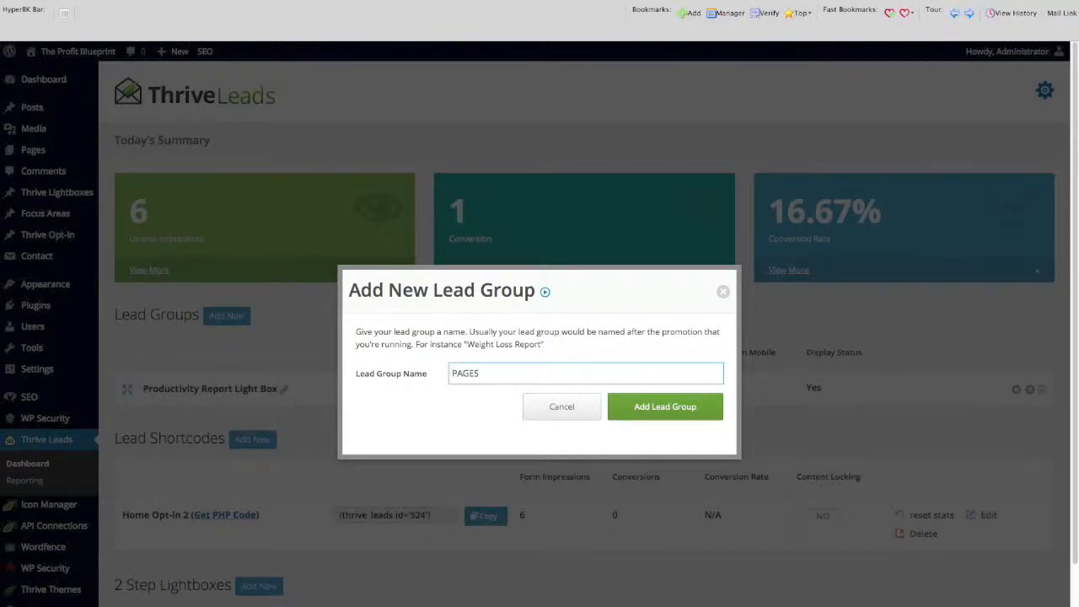
{"action": "left_click", "coordinate": [635, 412]}
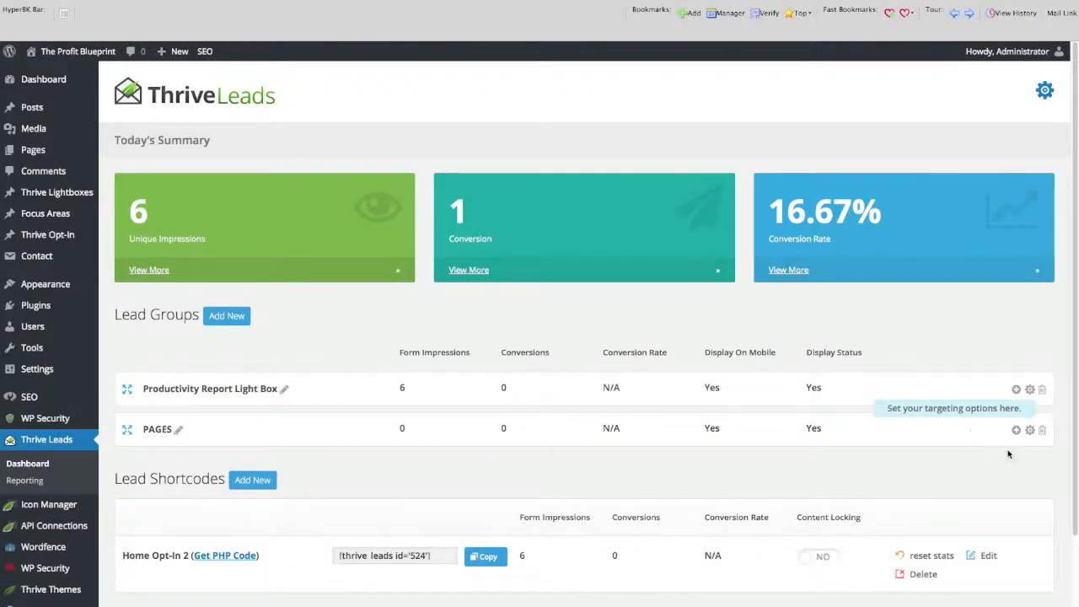
Set the PAGES lead group to display on All Pages and save its display settings.
{"action": "left_click", "coordinate": [1030, 431]}
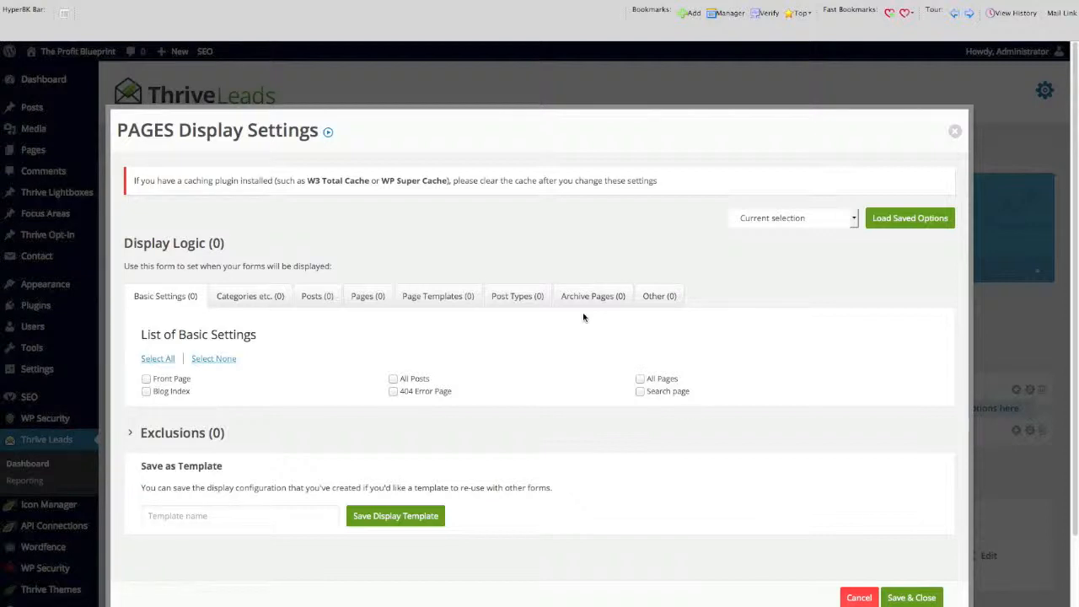
{"action": "left_click", "coordinate": [641, 380]}
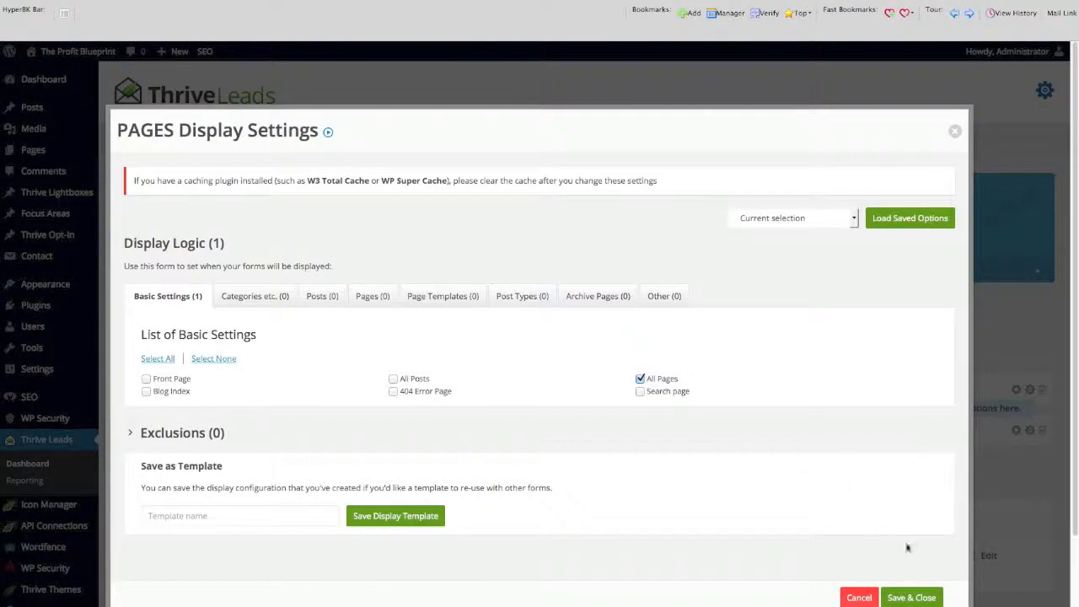
{"action": "left_click", "coordinate": [907, 598]}
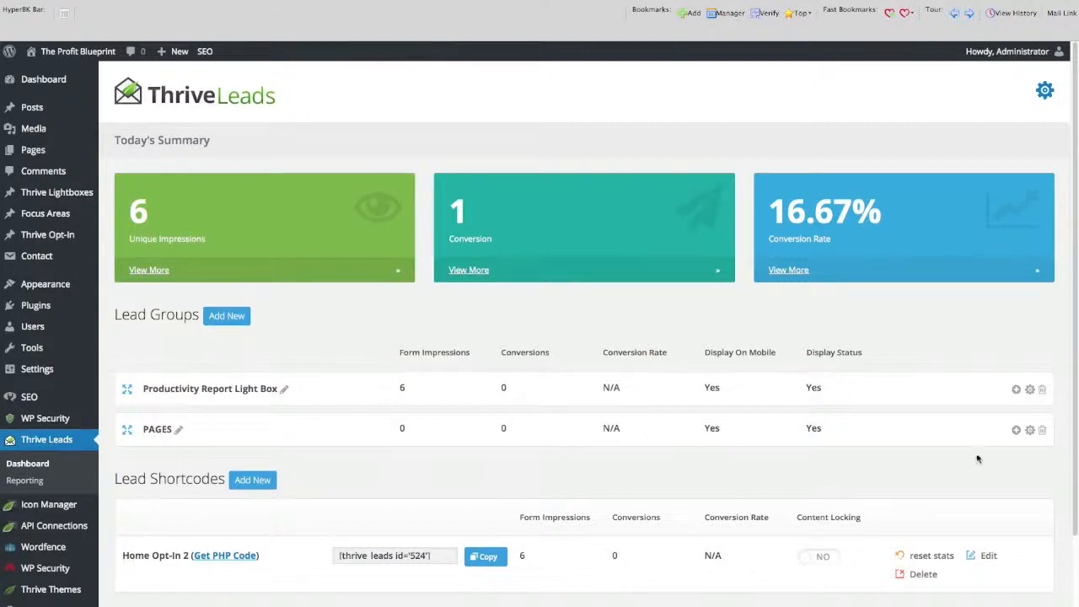
Create a Lightbox form named EXIT INTENT POP in the PAGES lead group.
{"action": "left_click", "coordinate": [1016, 431]}
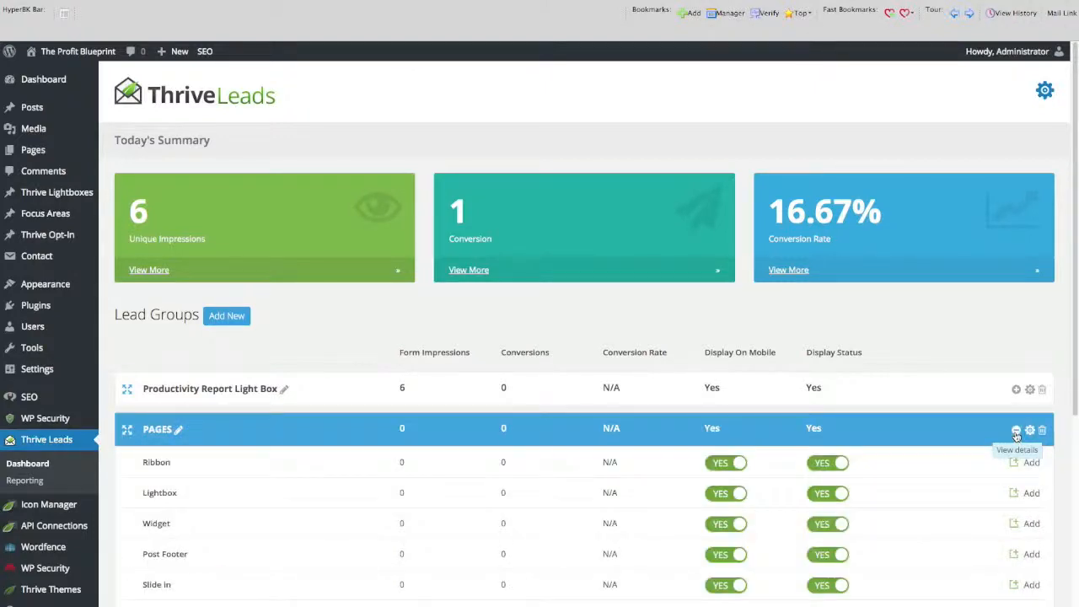
{"action": "scroll", "coordinate": [561, 444], "scroll_direction": "down", "scroll_amount": 2}
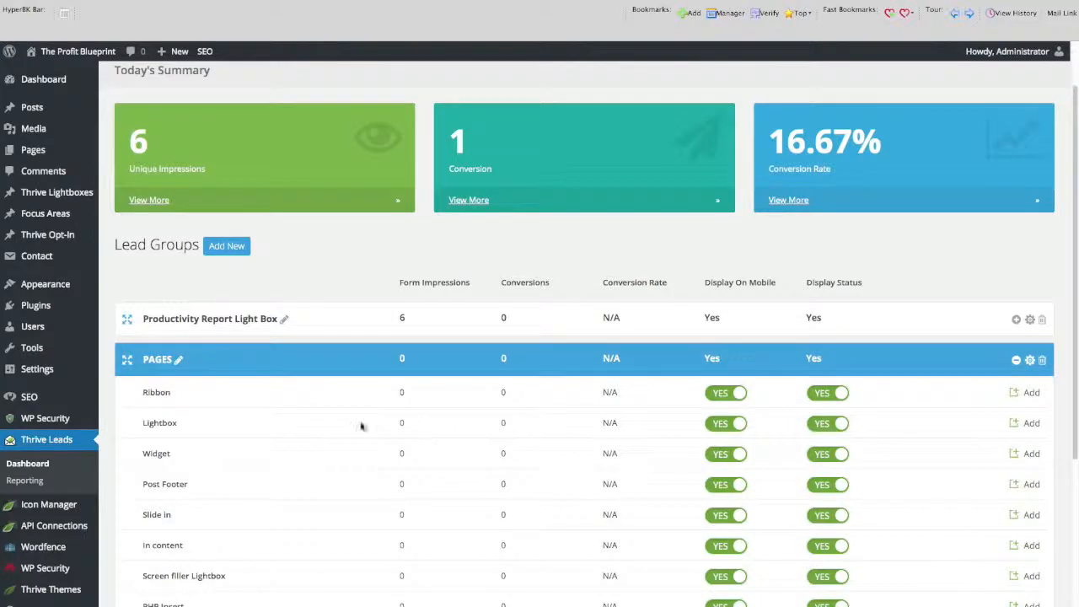
{"action": "left_click", "coordinate": [1034, 426]}
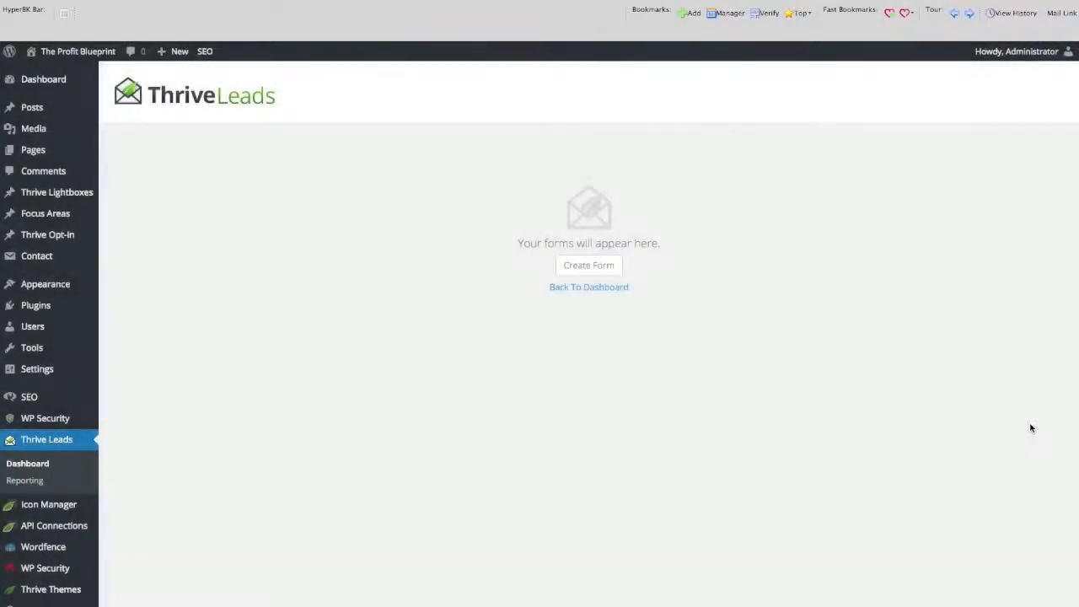
{"action": "left_click", "coordinate": [612, 266]}
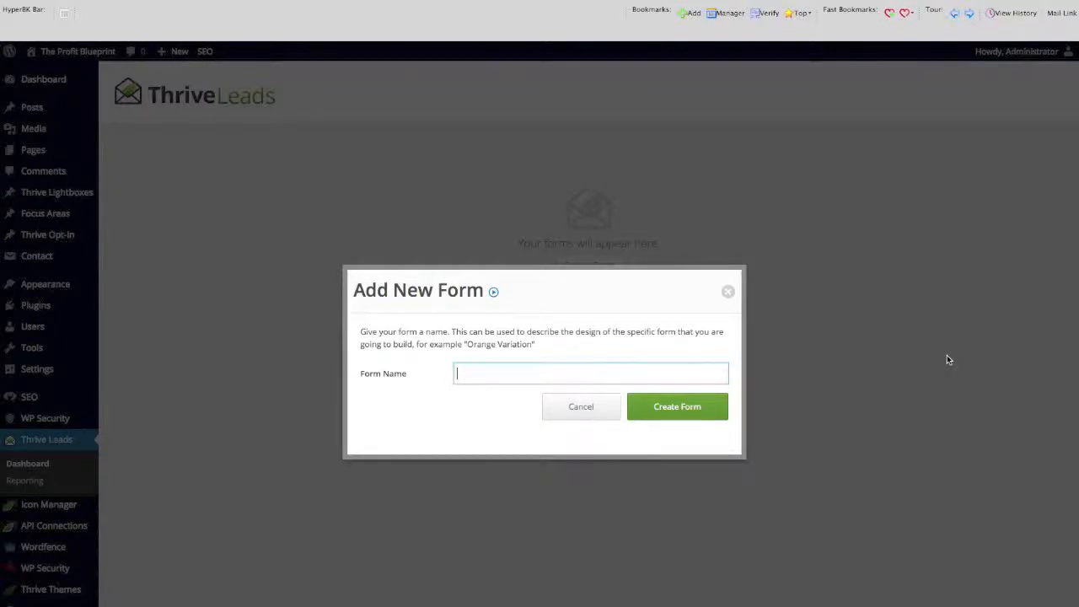
{"action": "type", "text": "EXIT "}
{"action": "type", "text": "INTEREN"}
{"action": "left_click", "coordinate": [689, 402]}
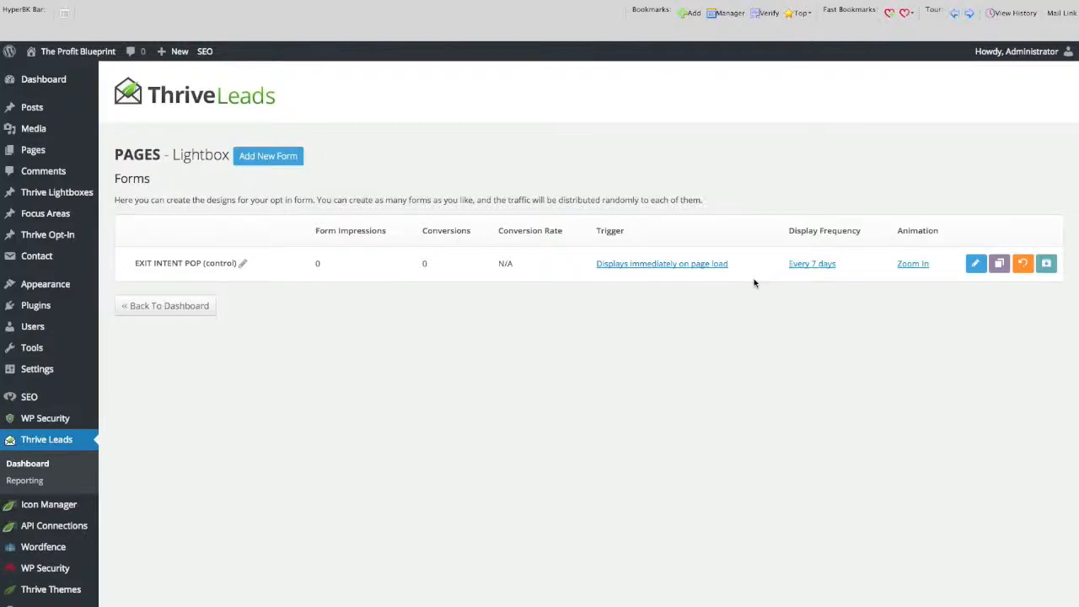
Open the form's design and apply the opt-in template Lightbox Set 002 v4.
{"action": "left_click", "coordinate": [977, 270]}
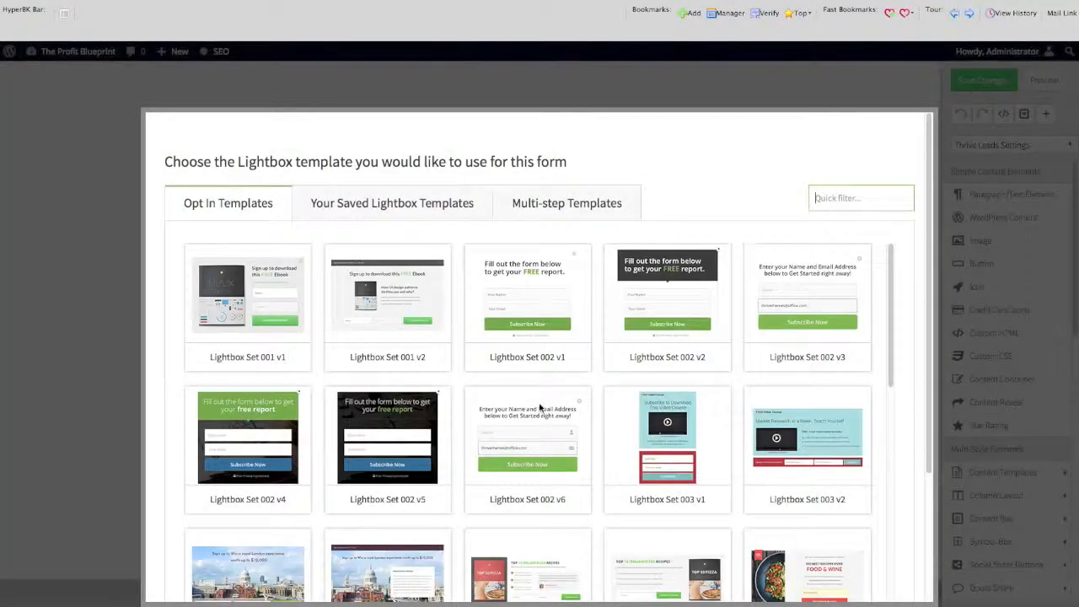
{"action": "left_click", "coordinate": [593, 213]}
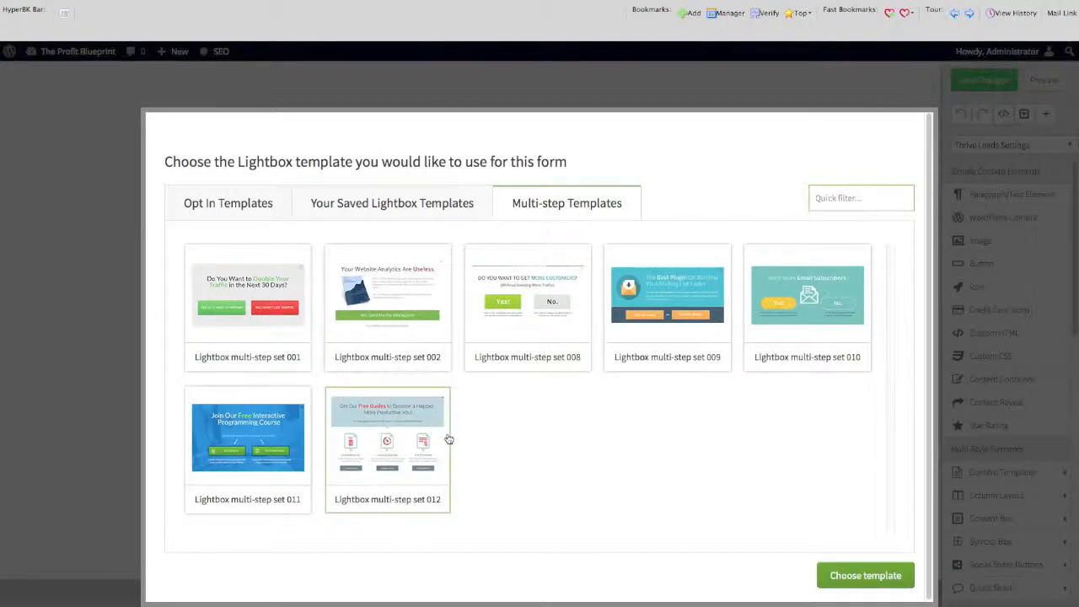
{"action": "left_click", "coordinate": [264, 214]}
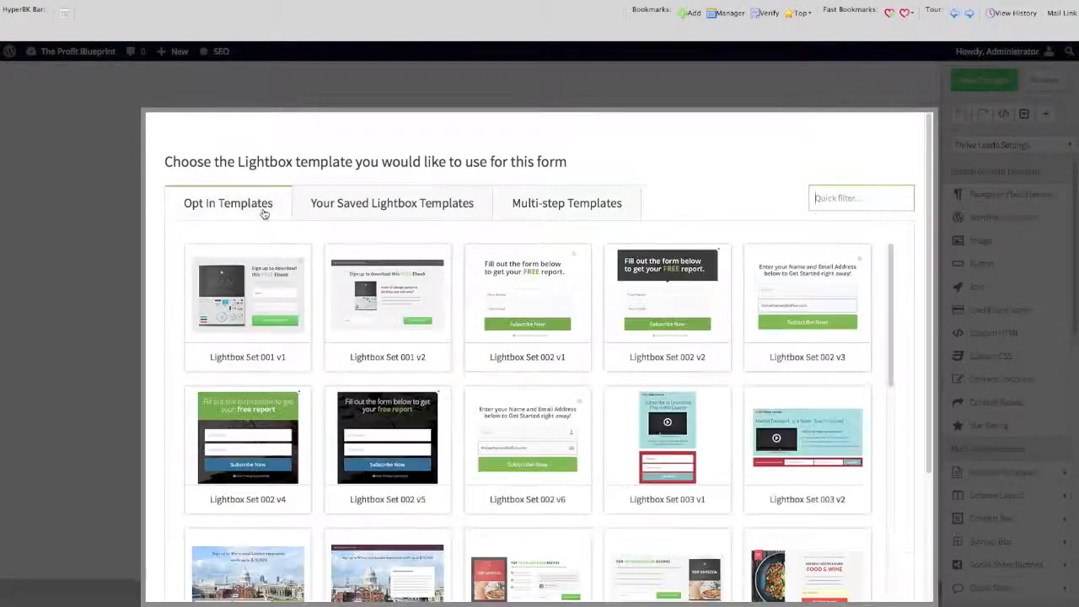
{"action": "scroll", "coordinate": [353, 405], "scroll_direction": "down", "scroll_amount": 1}
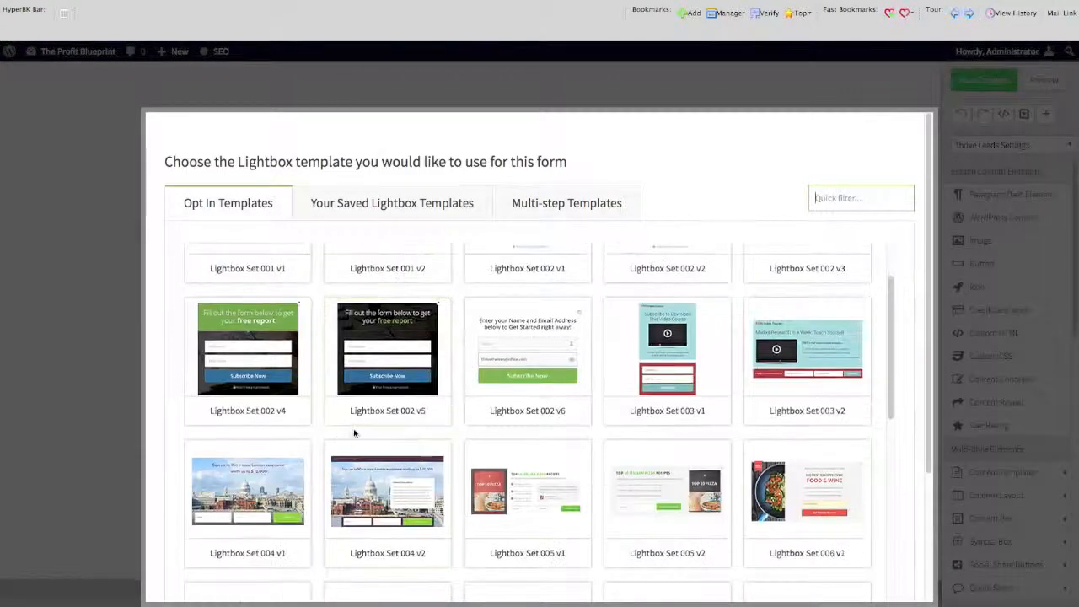
{"action": "left_click", "coordinate": [278, 375]}
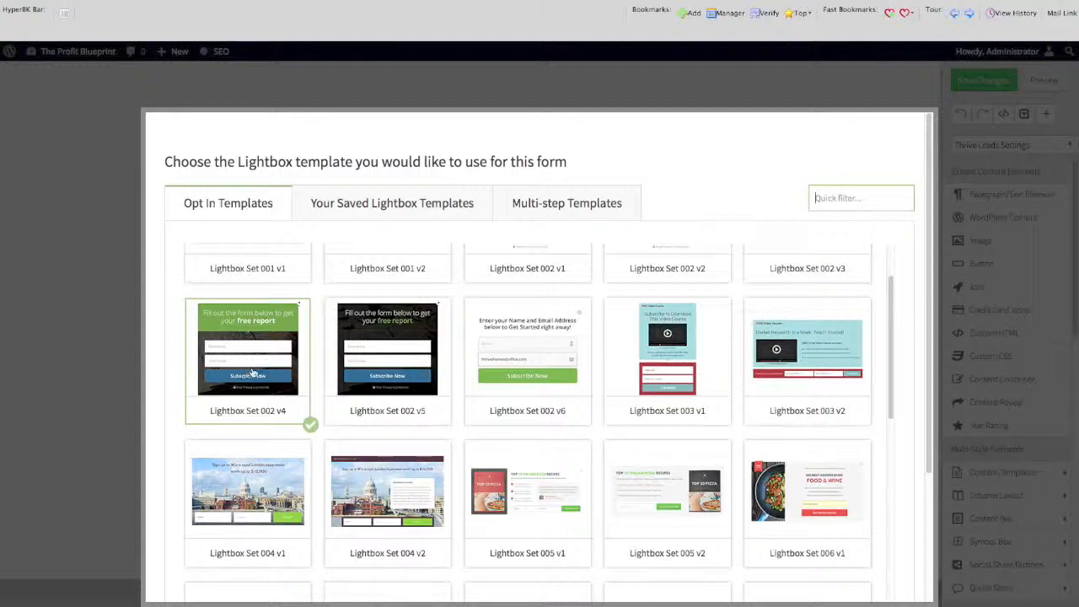
{"action": "left_click_drag", "start_coordinate": [928, 442], "coordinate": [921, 603]}
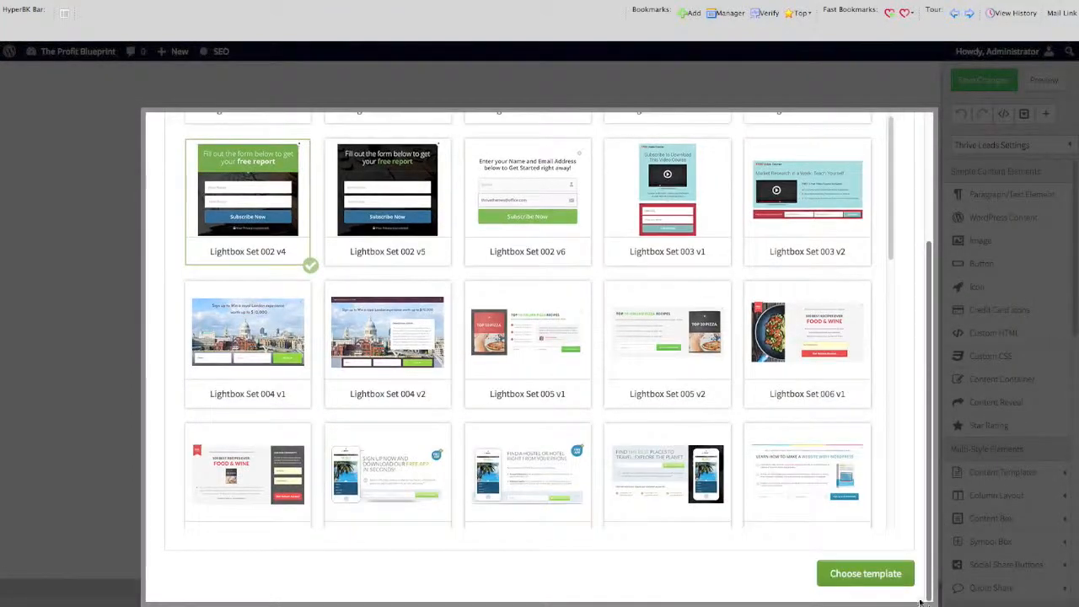
{"action": "left_click", "coordinate": [868, 579]}
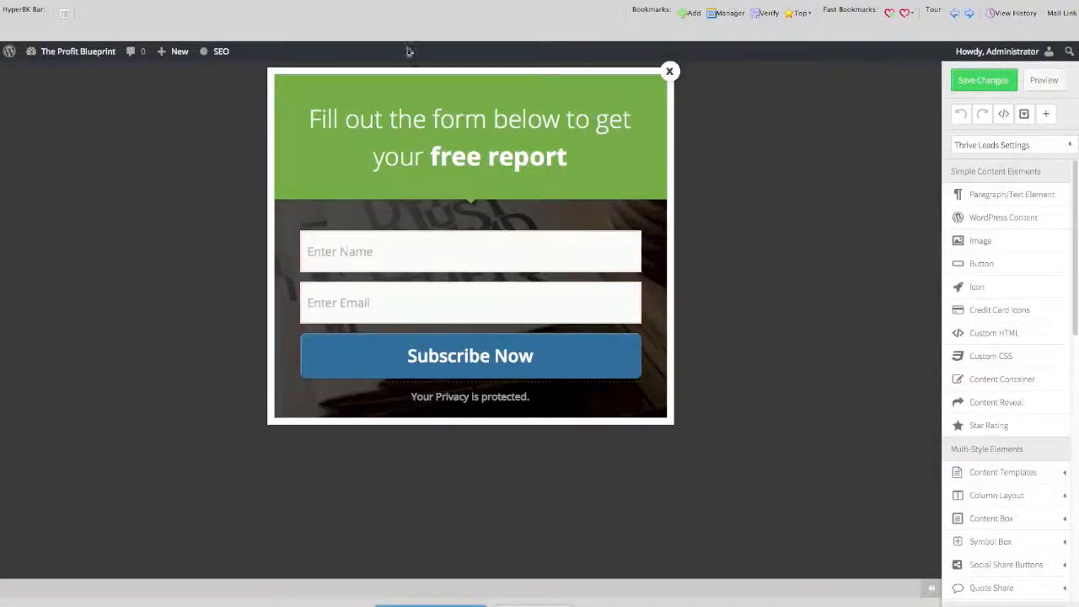
Copy the SendReach subscribe form code and create a new service connection for the sign-up form using HTML form code.
{"action": "left_click", "coordinate": [340, 35]}
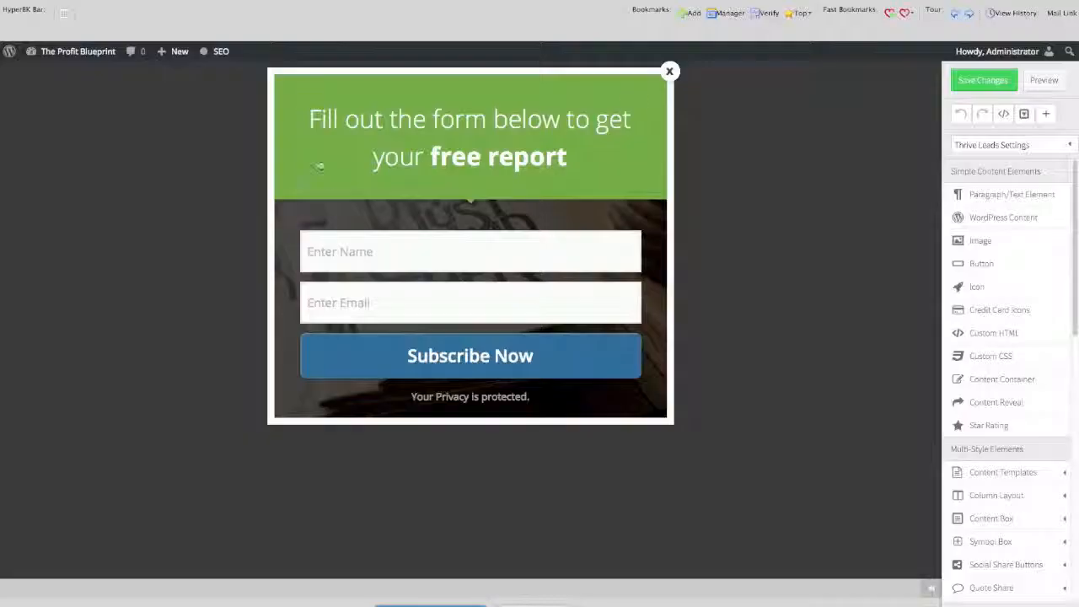
{"action": "left_click", "coordinate": [231, 34]}
{"action": "left_click", "coordinate": [469, 369]}
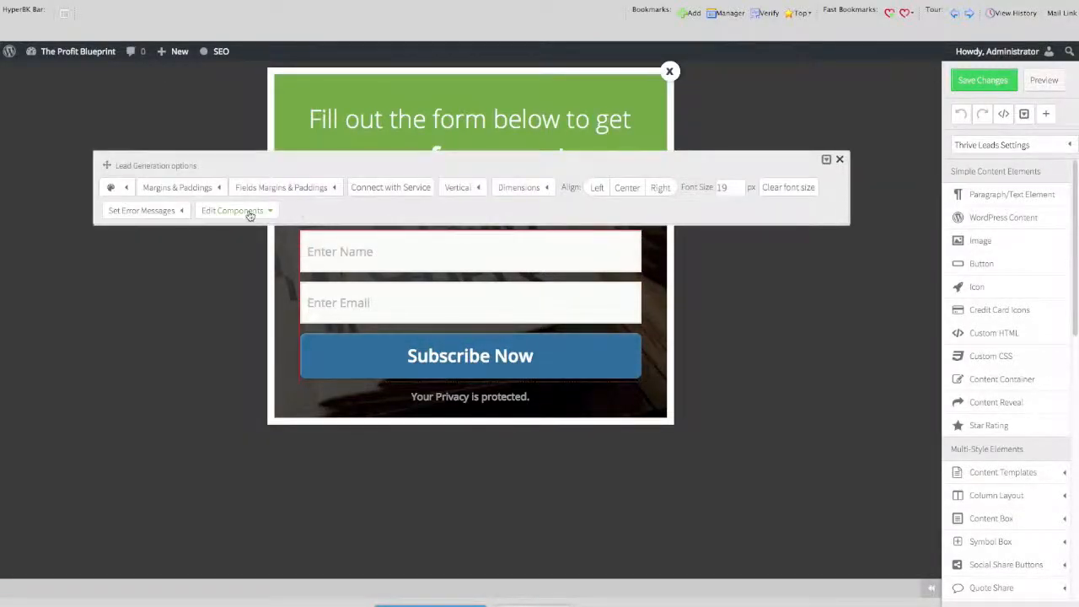
{"action": "left_click", "coordinate": [381, 187]}
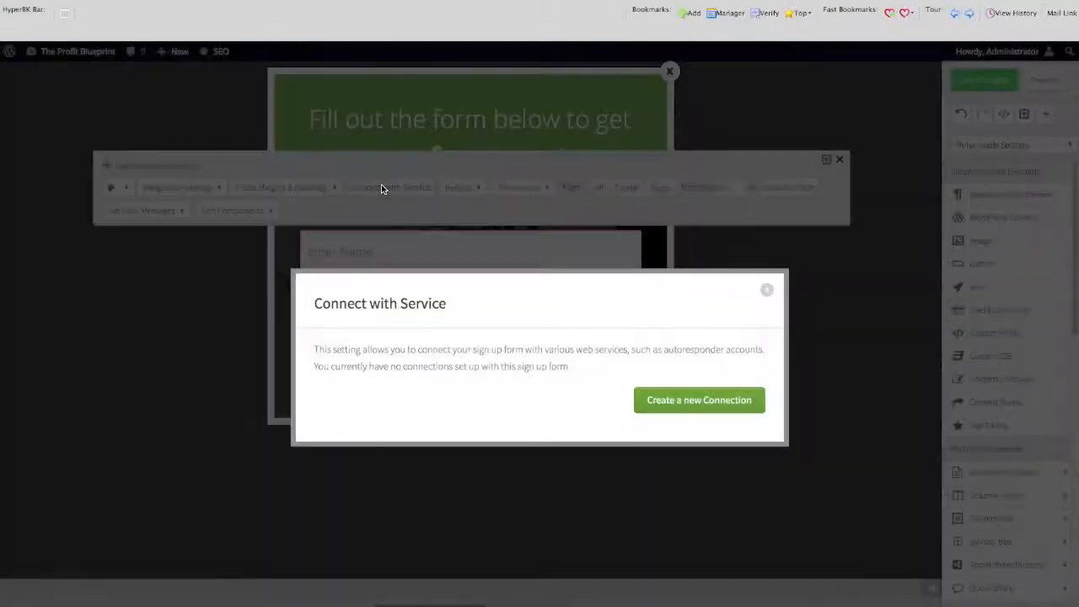
{"action": "left_click", "coordinate": [697, 394]}
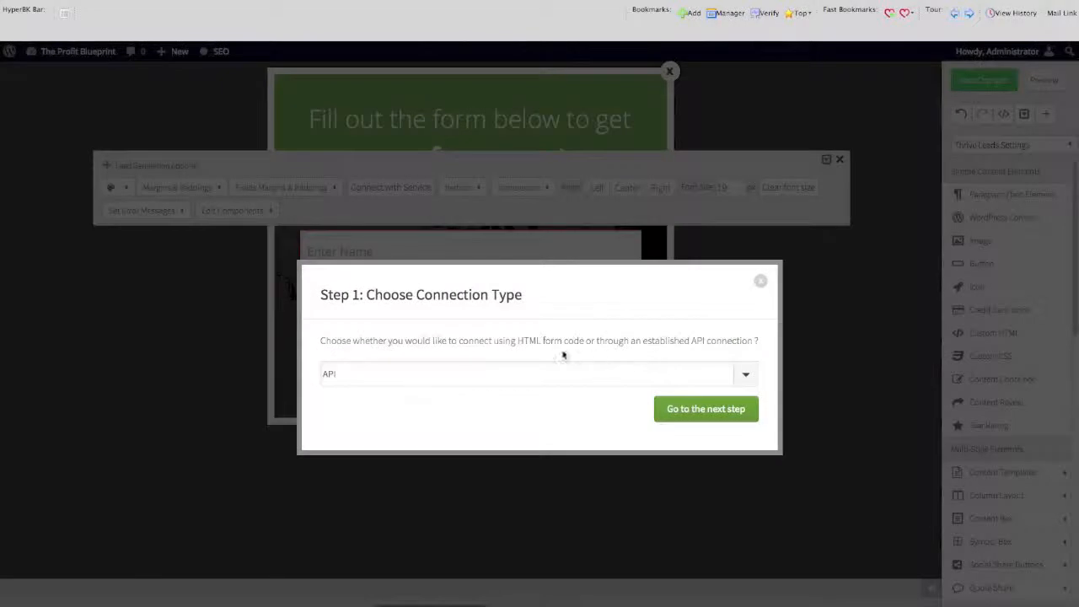
{"action": "left_click", "coordinate": [571, 380]}
{"action": "left_click", "coordinate": [563, 405]}
{"action": "left_click", "coordinate": [699, 410]}
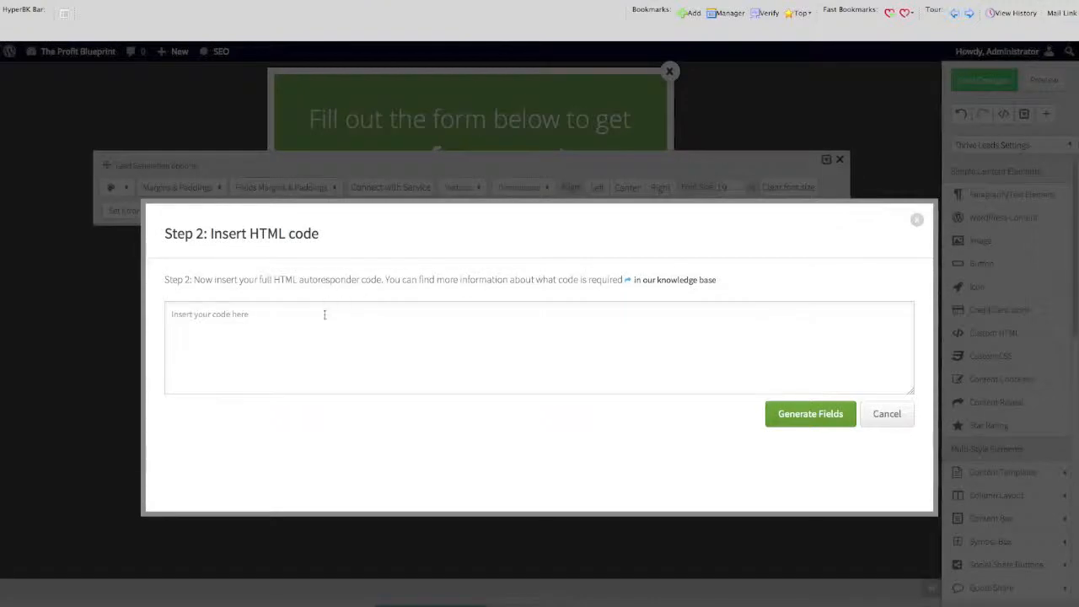
Paste the autoresponder form code into the connection and delete its Last name field block.
{"action": "left_click", "coordinate": [324, 313]}
{"action": "key", "text": "ctrl+v"}
{"action": "scroll", "coordinate": [325, 319], "scroll_direction": "down", "scroll_amount": 5}
{"action": "scroll", "coordinate": [304, 355], "scroll_direction": "up", "scroll_amount": 5}
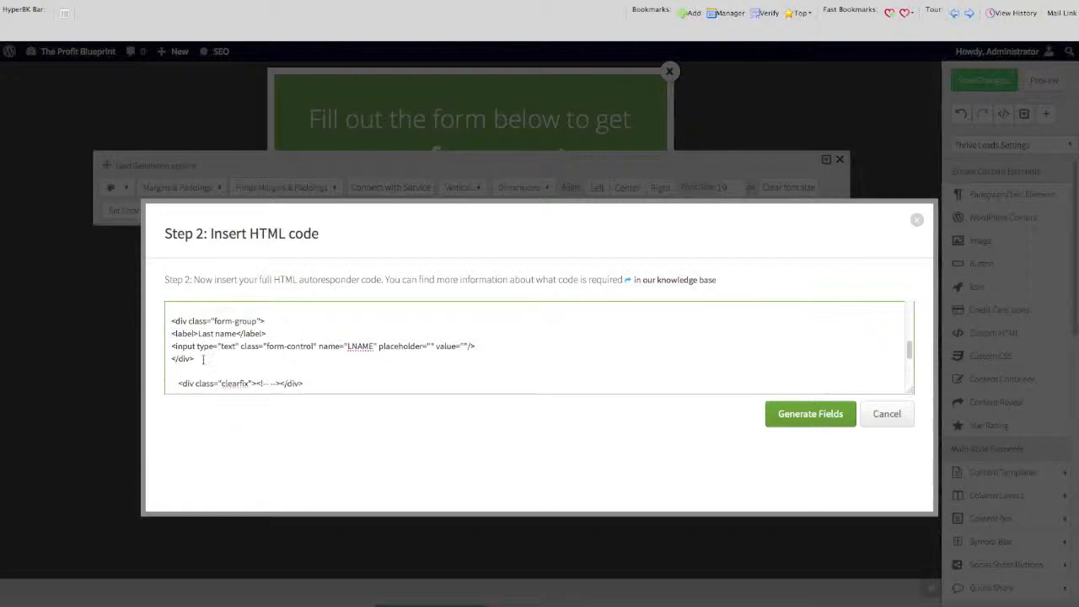
{"action": "left_click_drag", "start_coordinate": [243, 364], "coordinate": [167, 317]}
{"action": "key", "text": "BackSpace"}
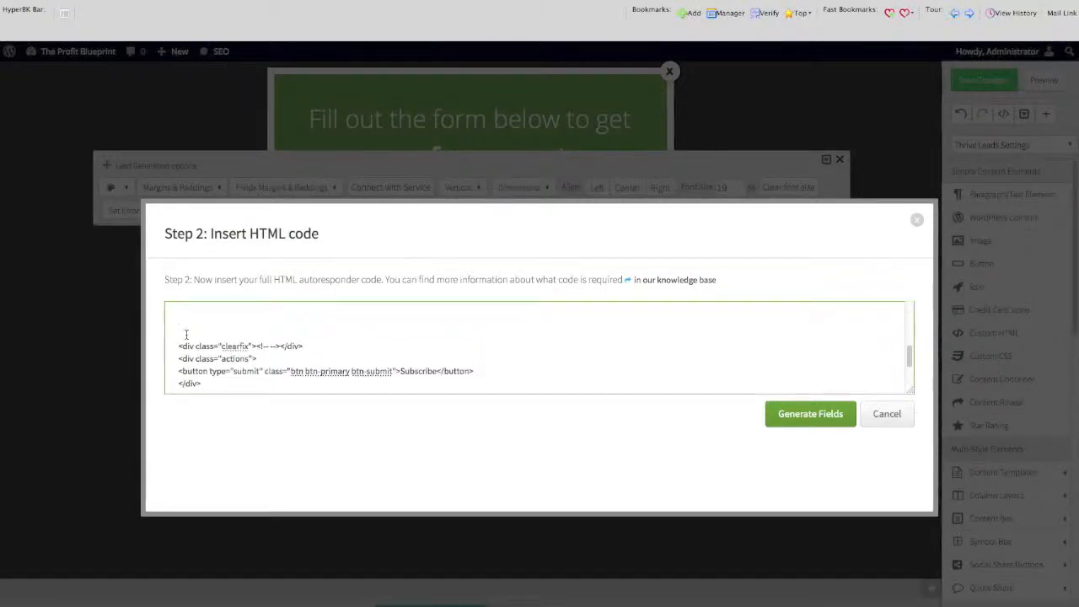
Move the Email field block below the First name block in the code and generate the form fields.
{"action": "scroll", "coordinate": [187, 335], "scroll_direction": "up", "scroll_amount": 4}
{"action": "left_click_drag", "start_coordinate": [195, 354], "coordinate": [156, 312]}
{"action": "key", "text": "ctrl+c"}
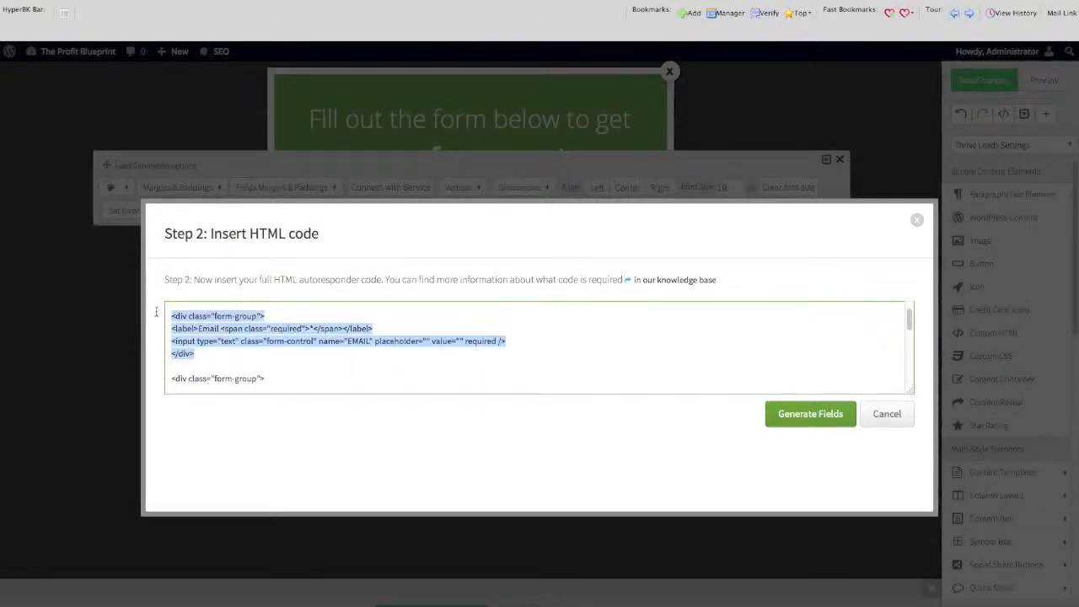
{"action": "key", "text": "BackSpace"}
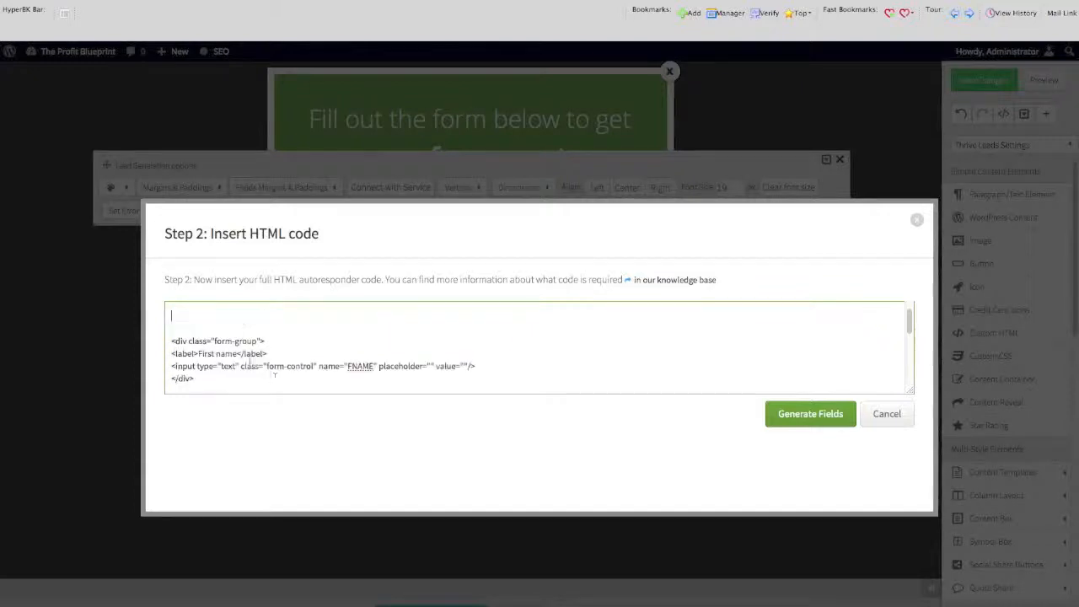
{"action": "scroll", "coordinate": [236, 371], "scroll_direction": "down", "scroll_amount": 1}
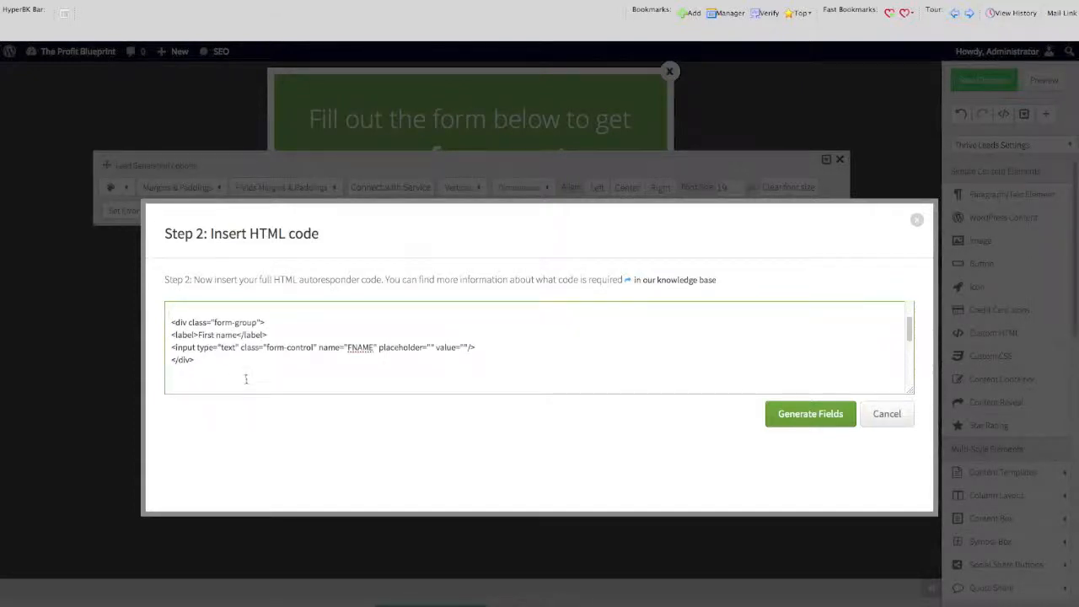
{"action": "key", "text": "ctrl+v"}
{"action": "left_click", "coordinate": [794, 412]}
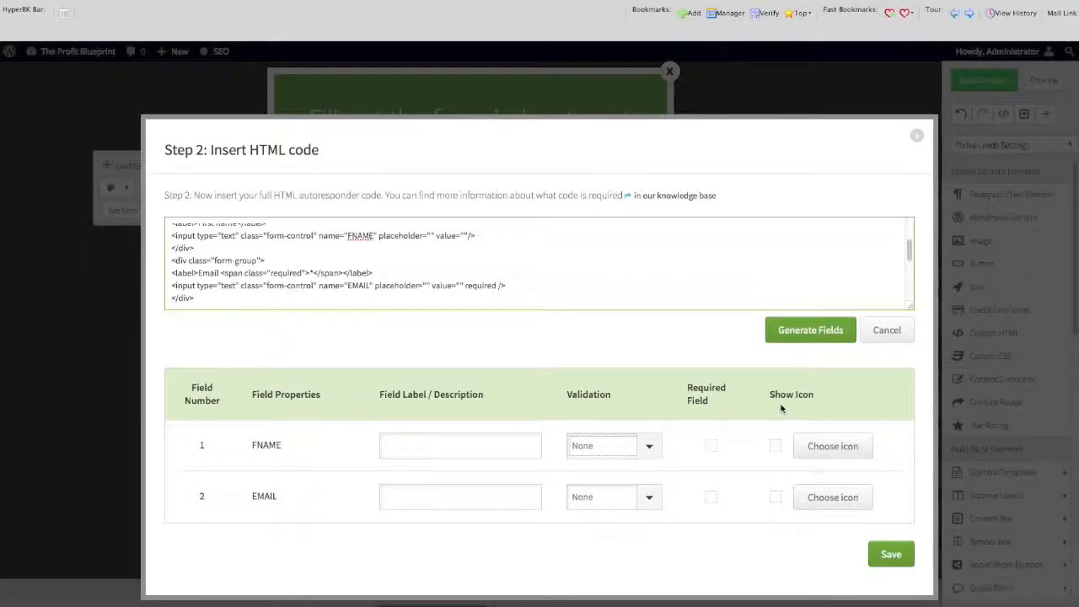
Label the FNAME field ENTER YOUR NAME HERE and the EMAIL field ENTER YOUR BEST EMAIL HERE.
{"action": "left_click", "coordinate": [445, 440]}
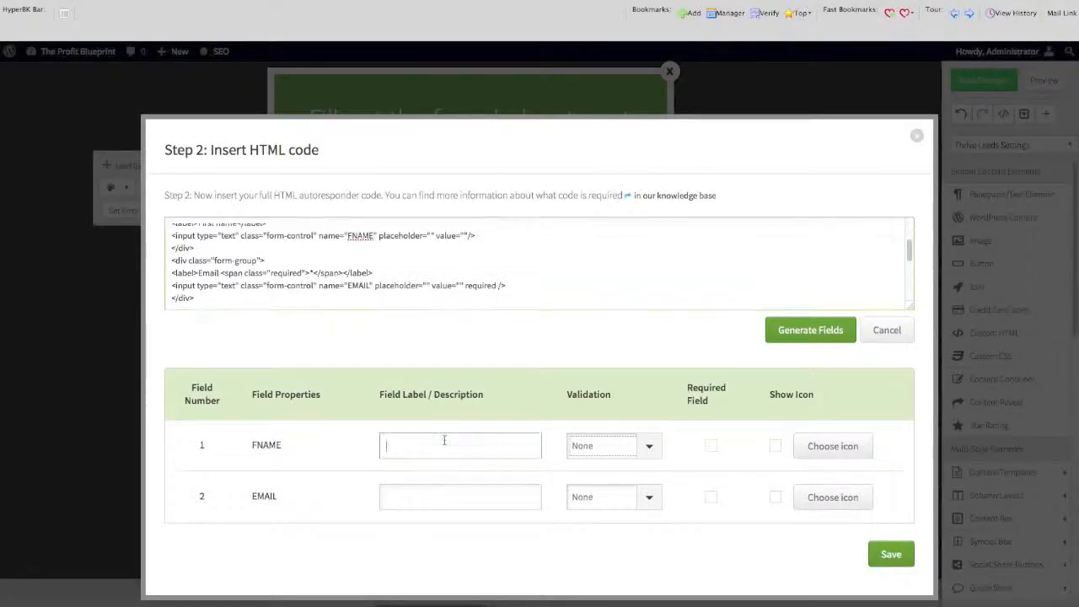
{"action": "type", "text": "ENTER YOUR NAME HERE"}
{"action": "left_click", "coordinate": [424, 495]}
{"action": "type", "text": "ENET"}
{"action": "key", "text": "BackSpace"}
{"action": "key", "text": "BackSpace"}
{"action": "type", "text": "TER "}
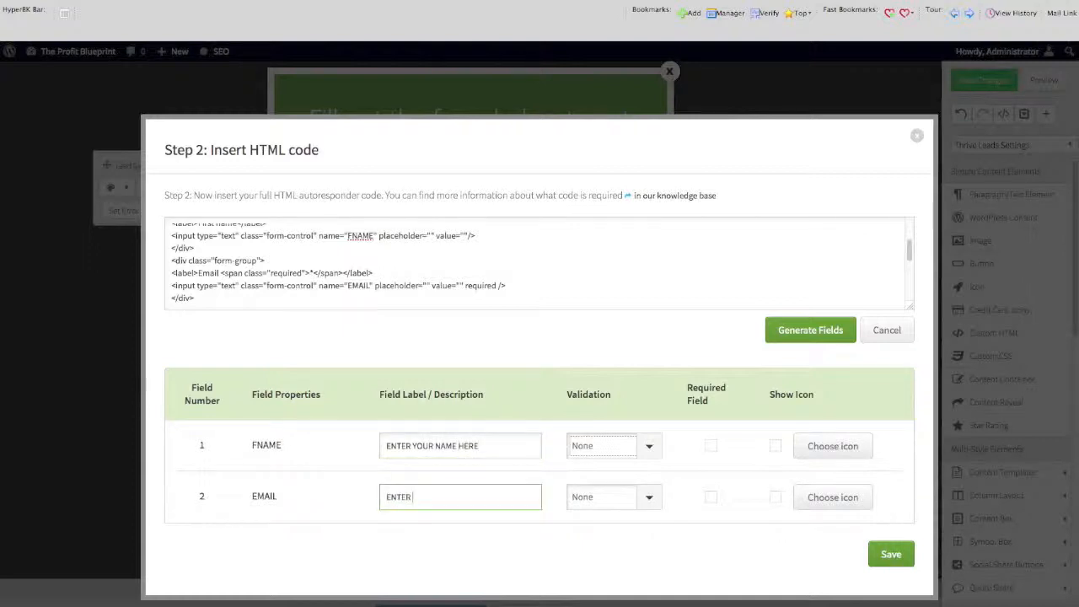
{"action": "type", "text": "YOUR BEST EMAIL HERE"}
Set the EMAIL field to Email validation, make it required, and save the form connection.
{"action": "left_click", "coordinate": [647, 498]}
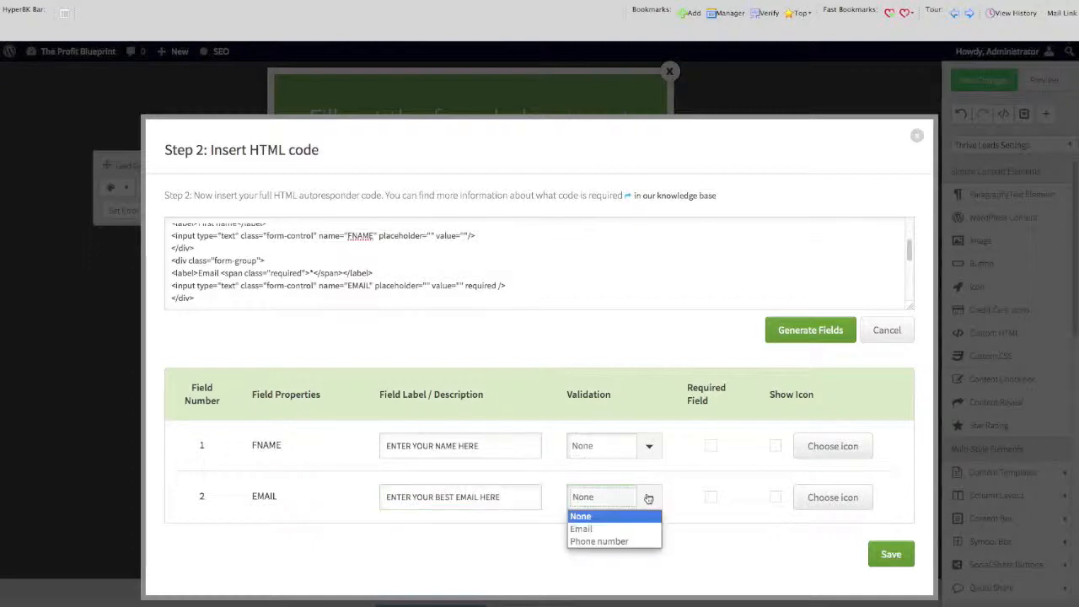
{"action": "left_click", "coordinate": [615, 529]}
{"action": "left_click", "coordinate": [711, 496]}
{"action": "left_click", "coordinate": [881, 550]}
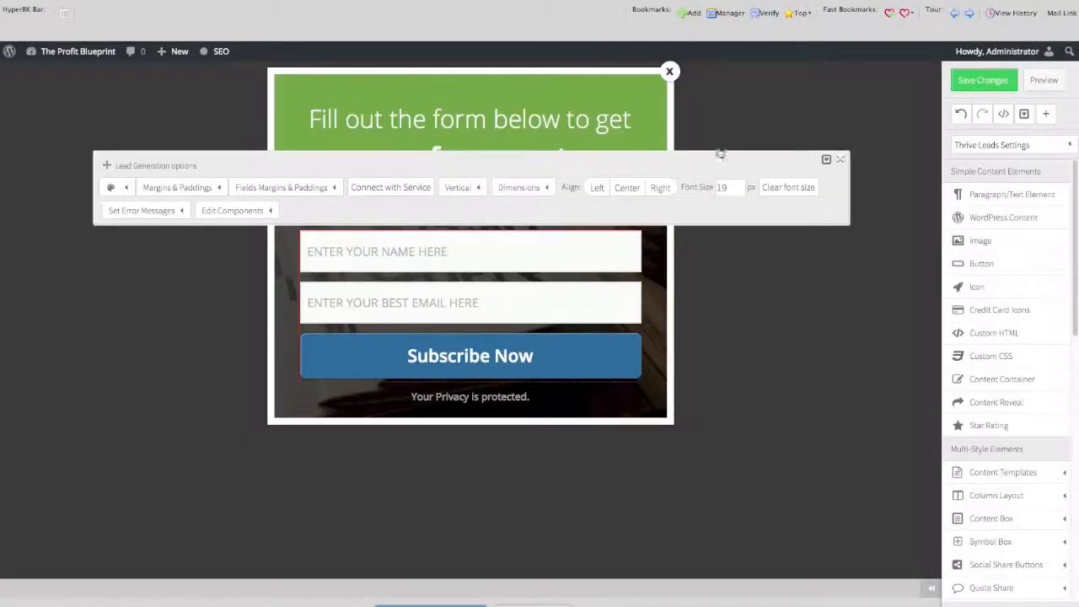
{"action": "left_click", "coordinate": [839, 158]}
Insert PRODUCTIVITY before the word report in the lightbox headline.
{"action": "left_click", "coordinate": [455, 125]}
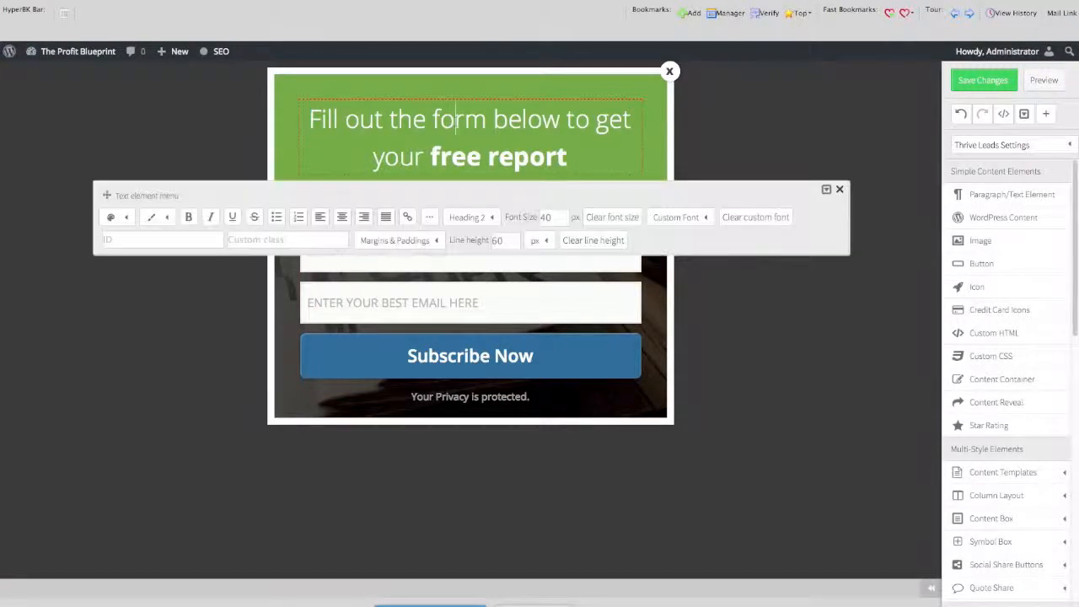
{"action": "left_click", "coordinate": [451, 156]}
{"action": "type", "text": "PRODUCTIV"}
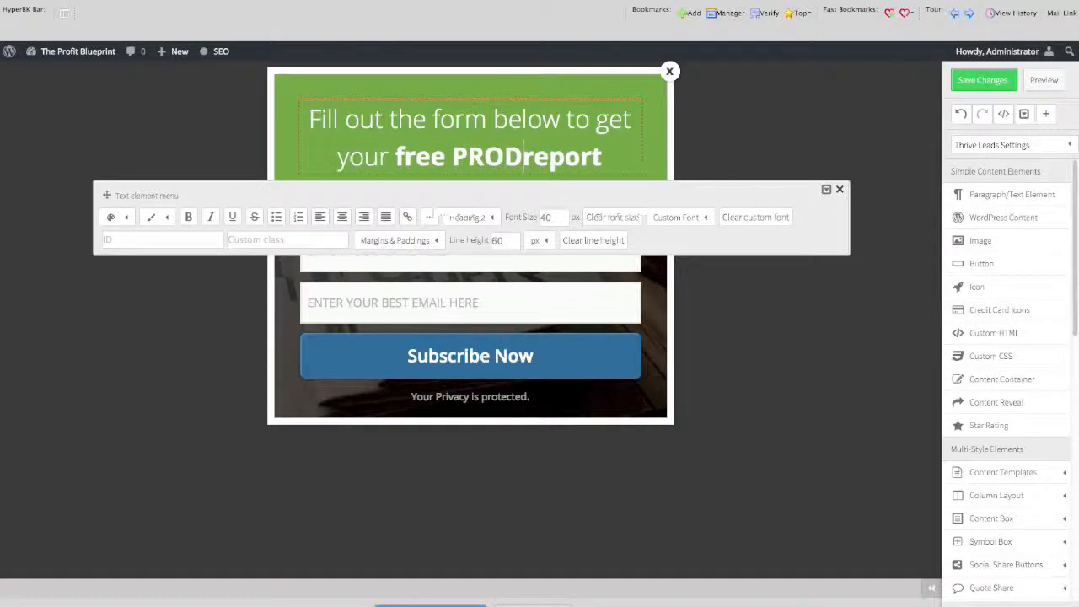
{"action": "type", "text": "ITY"}
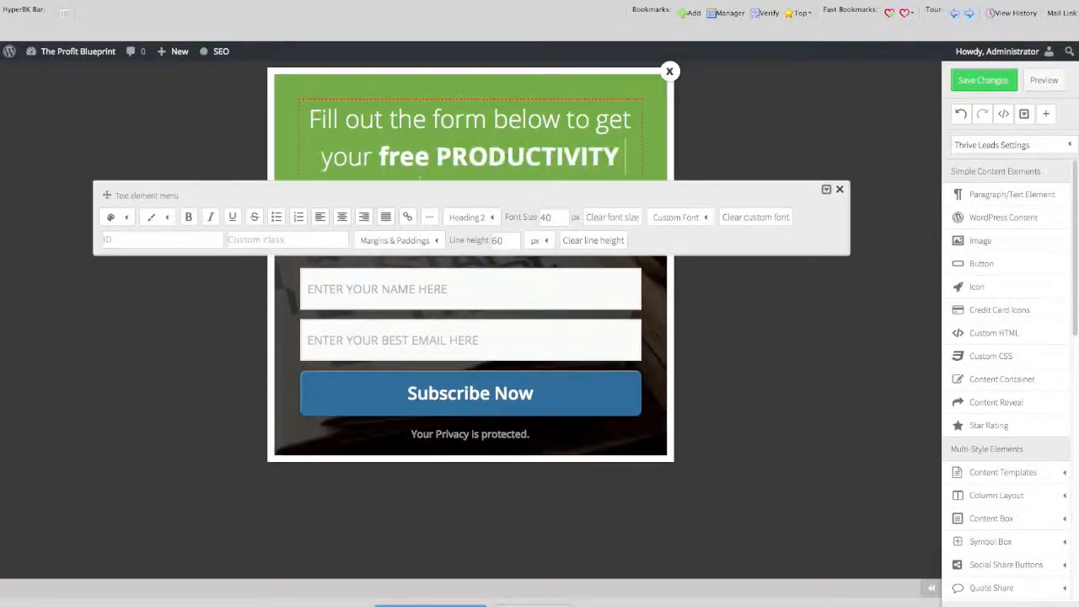
{"action": "left_click", "coordinate": [839, 190]}
Change the opt-in form's submit button text to GET INSTANT ACCESS NOW.
{"action": "left_click", "coordinate": [555, 355]}
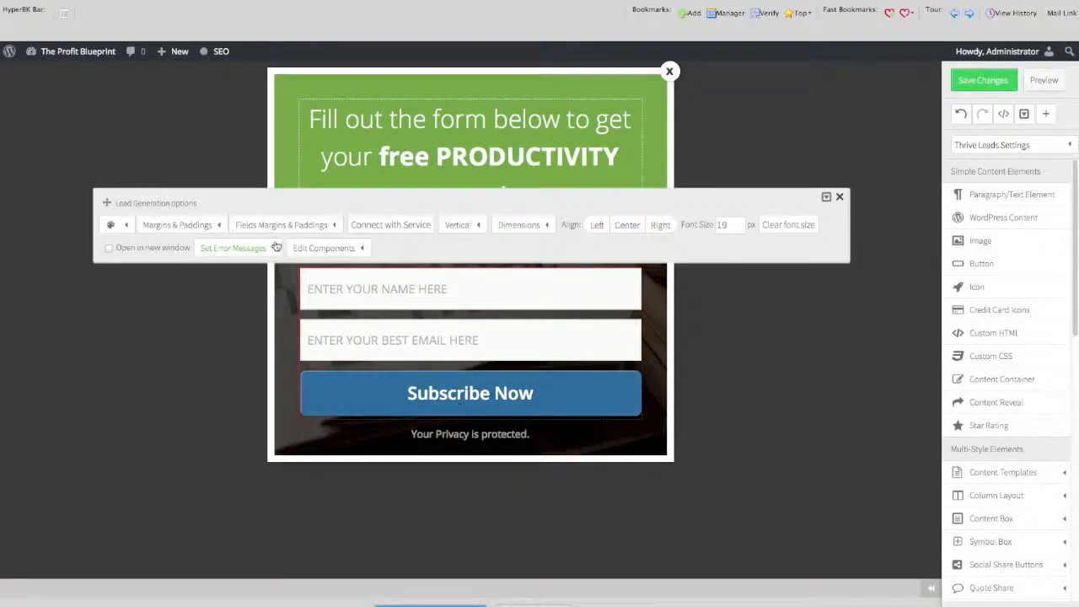
{"action": "left_click", "coordinate": [350, 248]}
{"action": "left_click", "coordinate": [335, 292]}
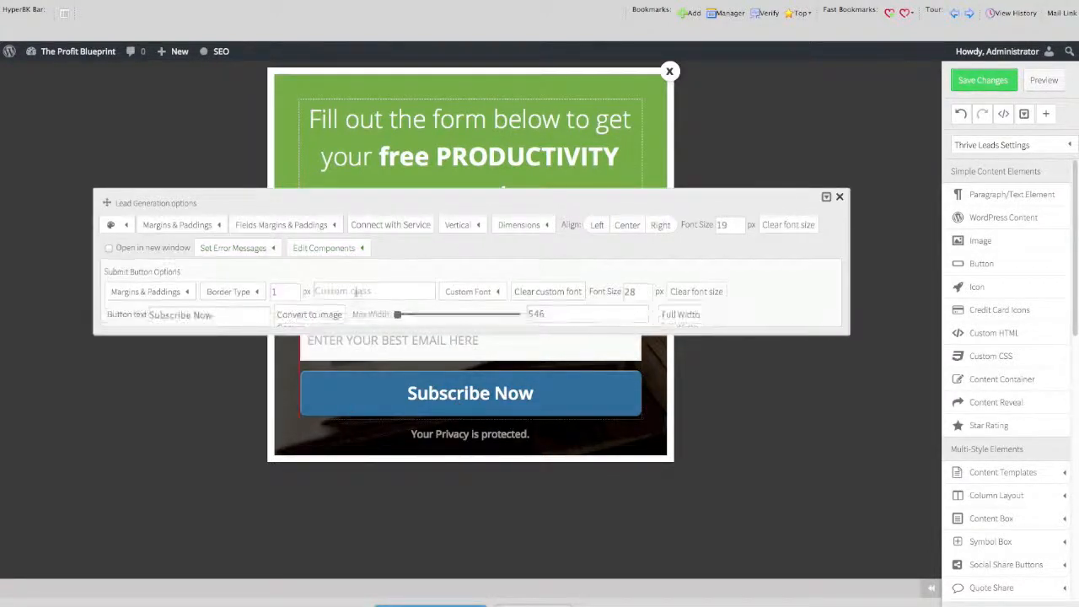
{"action": "left_click_drag", "start_coordinate": [263, 314], "coordinate": [113, 317]}
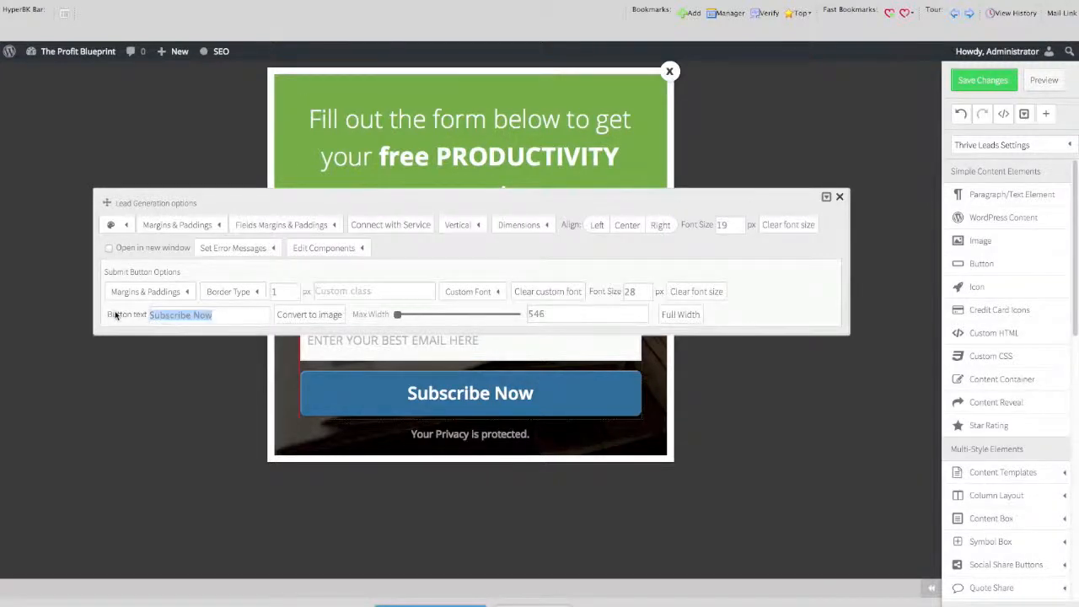
{"action": "type", "text": "GET INSTANT ACCESS NOW"}
{"action": "key", "text": "Return"}
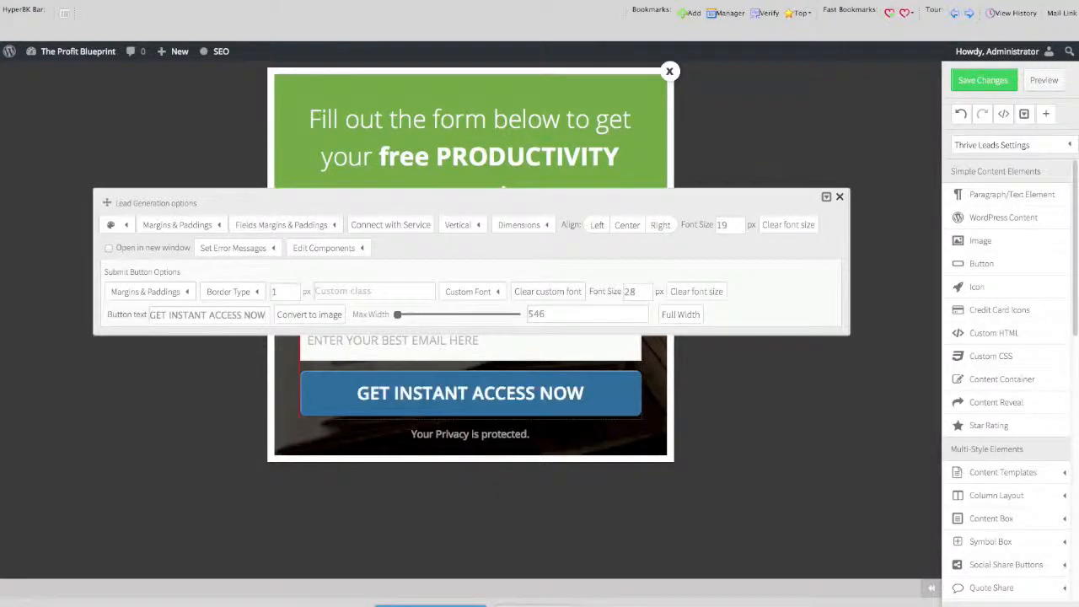
{"action": "left_click", "coordinate": [840, 196]}
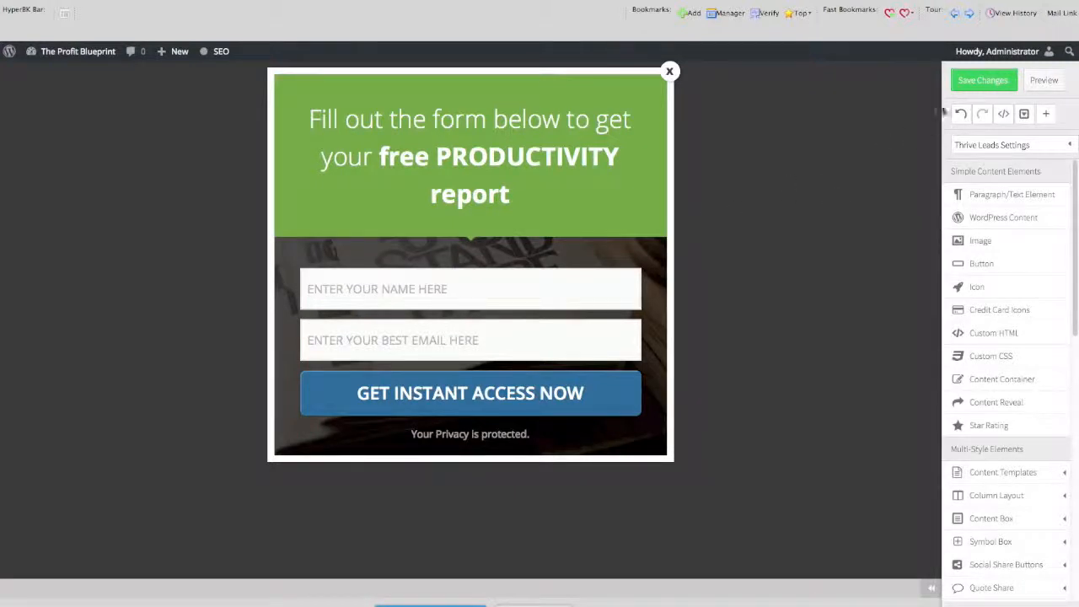
Save the form design and make two clones of EXIT INTENT POP in the Lightbox forms list.
{"action": "left_click", "coordinate": [978, 83]}
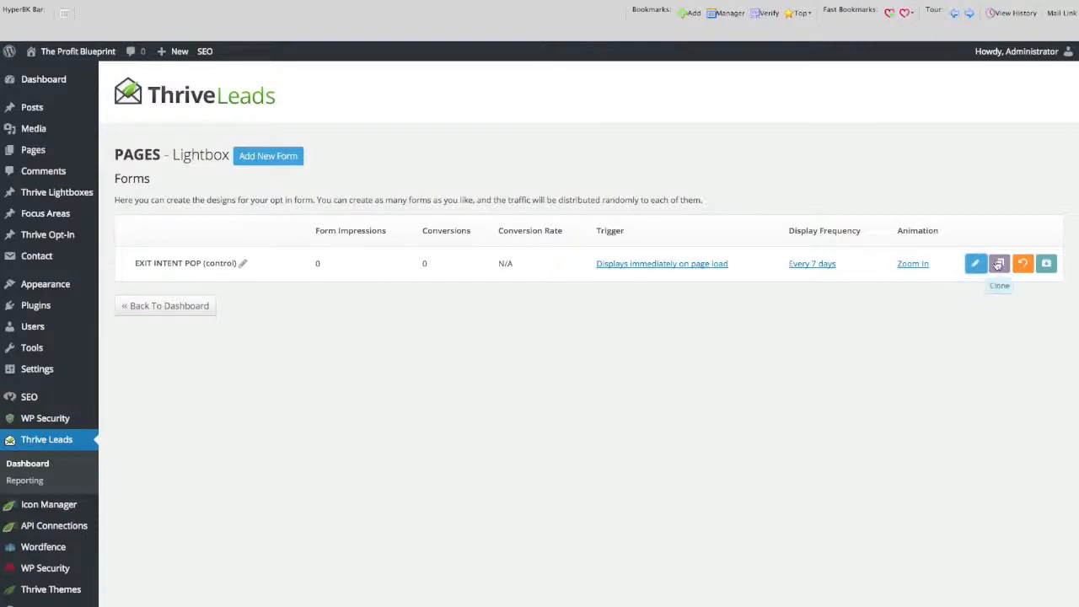
{"action": "left_click", "coordinate": [998, 263]}
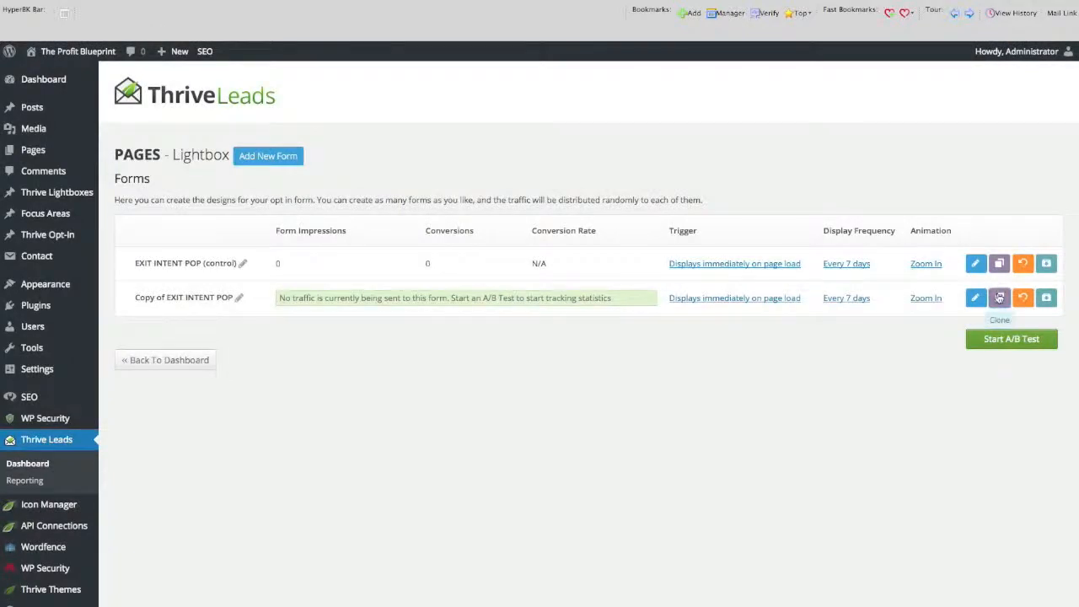
{"action": "left_click", "coordinate": [998, 297]}
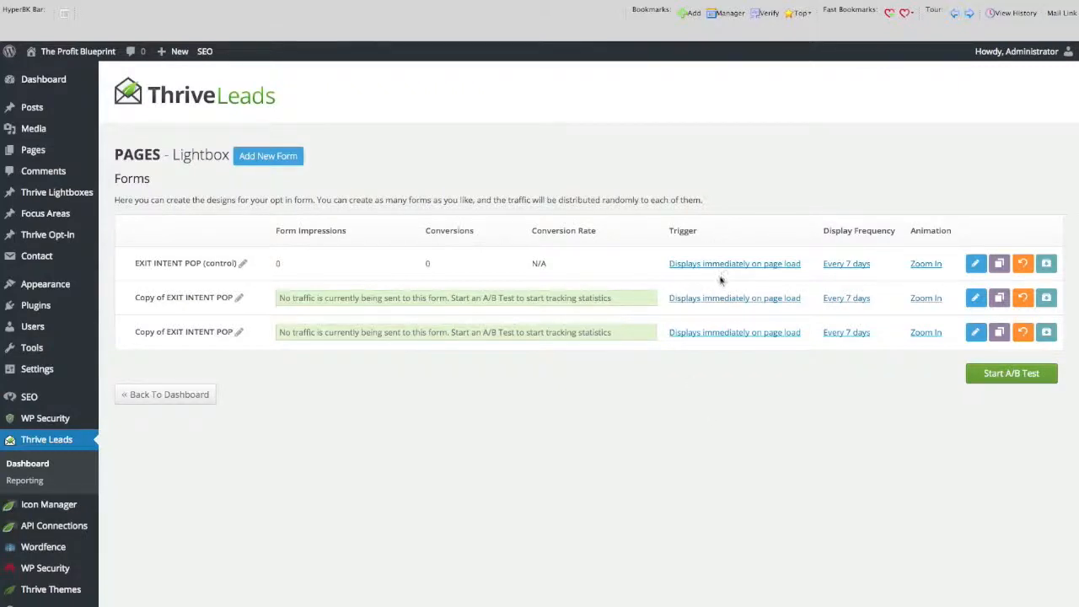
Set the first copy's trigger to exit intent with a 10-second Timer as its SmartExit mobile option, and save it.
{"action": "left_click", "coordinate": [735, 300]}
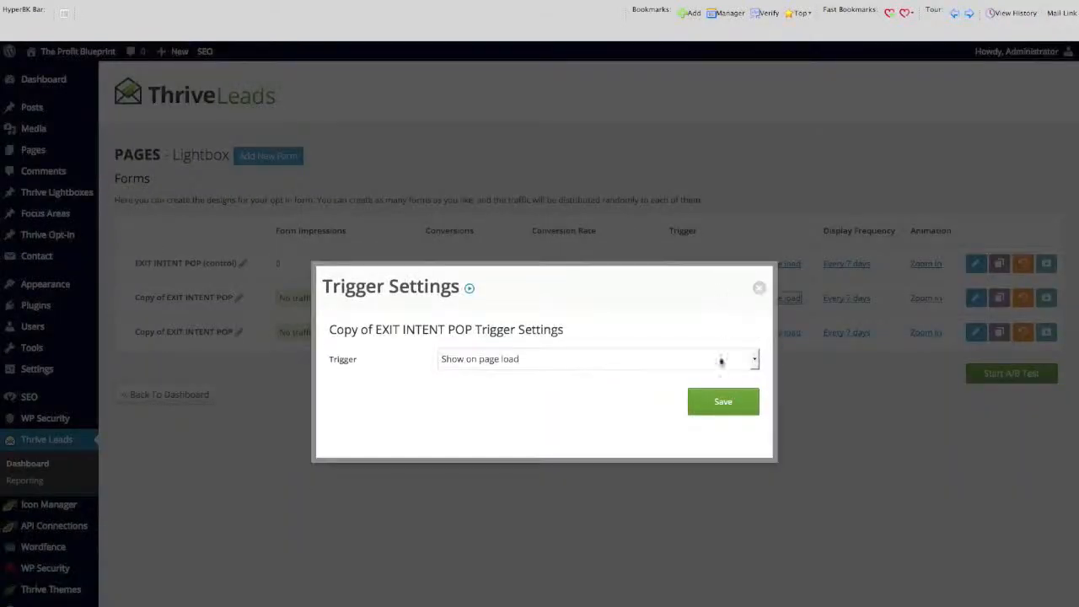
{"action": "left_click", "coordinate": [752, 359]}
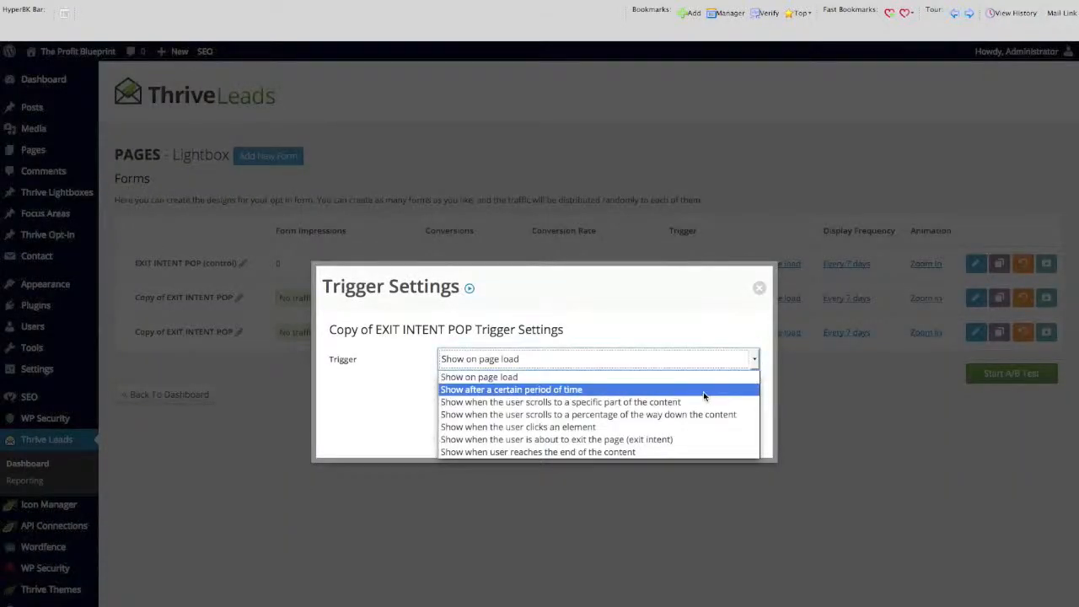
{"action": "left_click", "coordinate": [672, 440]}
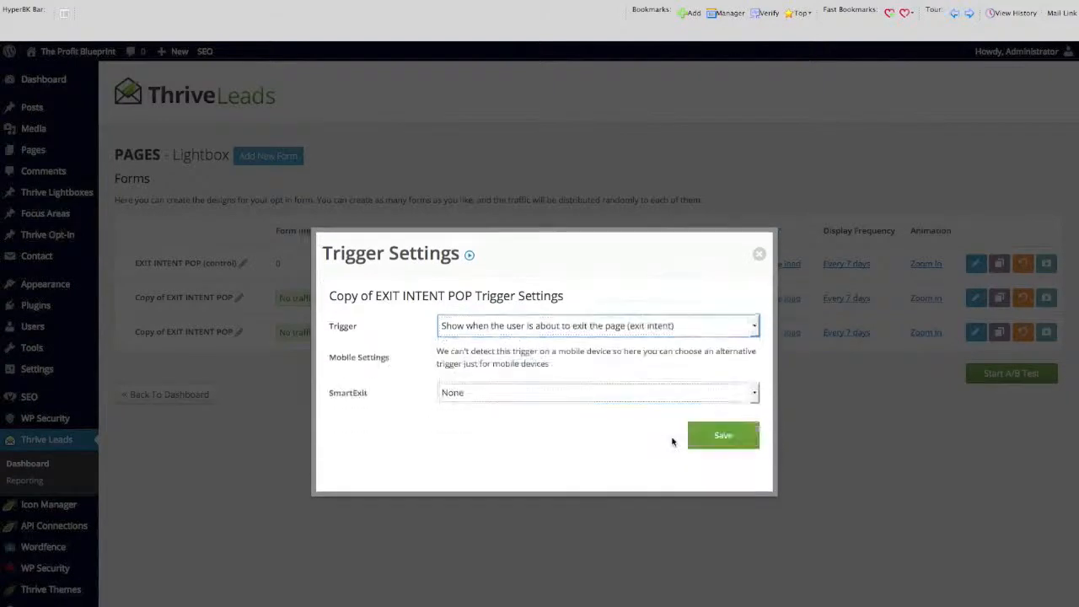
{"action": "left_click", "coordinate": [754, 394]}
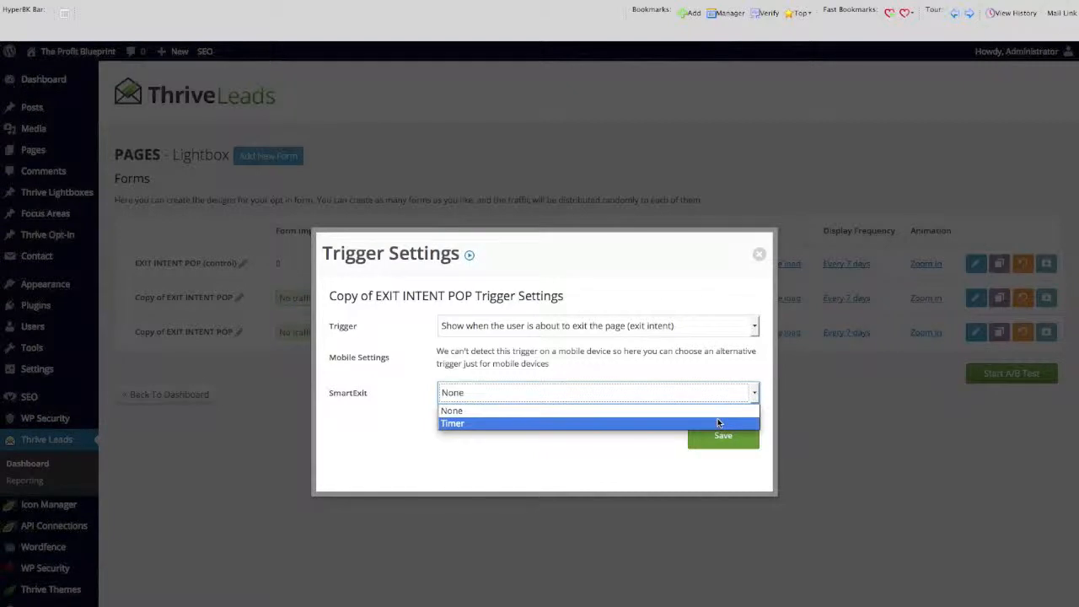
{"action": "left_click", "coordinate": [717, 423]}
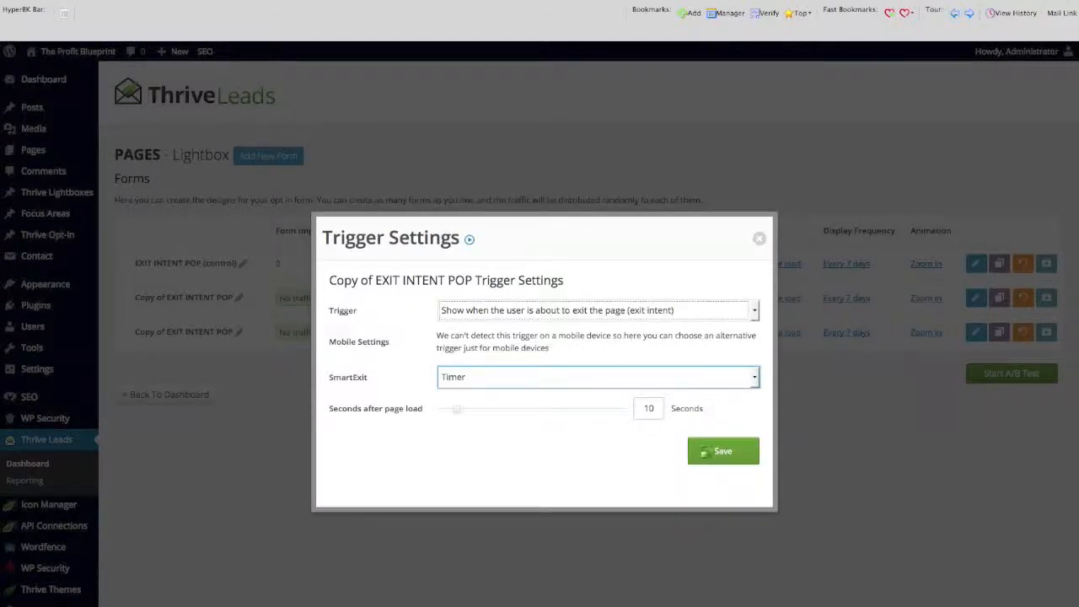
{"action": "left_click", "coordinate": [721, 459]}
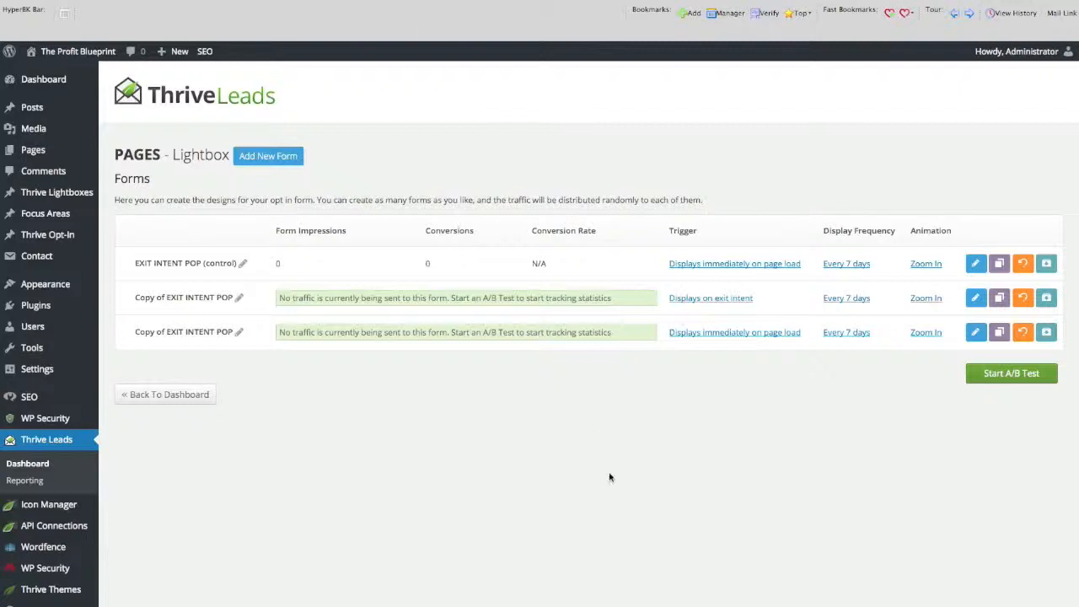
Set the second copy's trigger to show 10 seconds after page load with SmartExit+ enabled, and save it.
{"action": "left_click", "coordinate": [748, 336]}
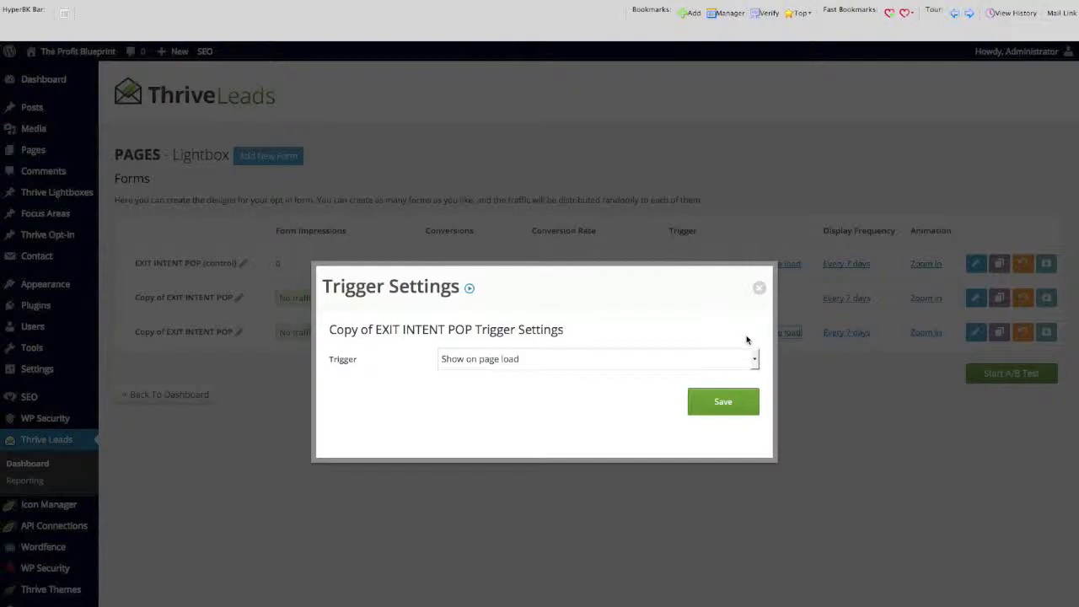
{"action": "left_click", "coordinate": [754, 361]}
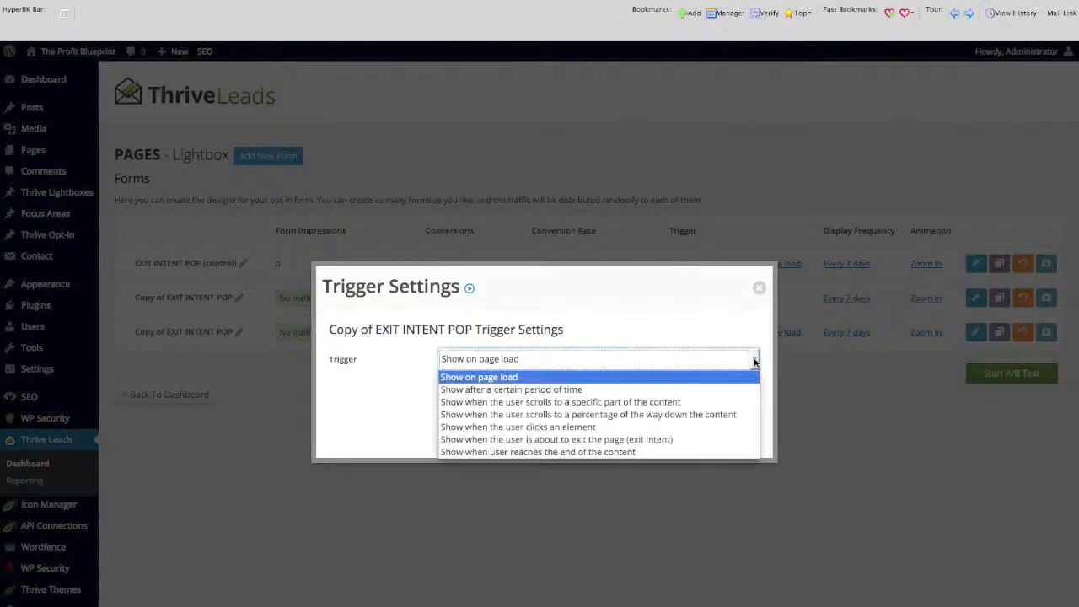
{"action": "left_click", "coordinate": [722, 389]}
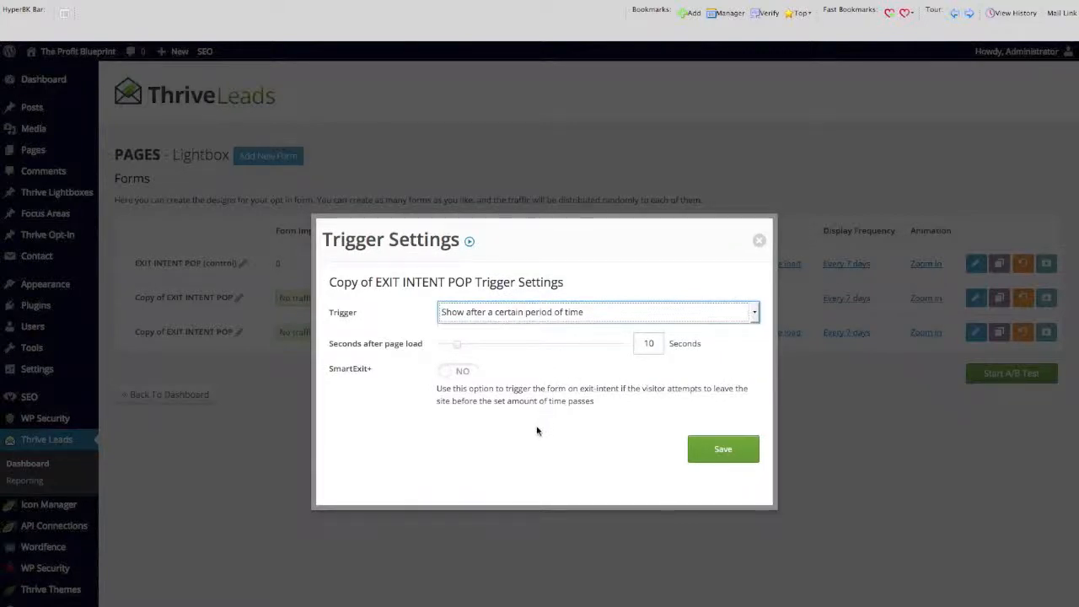
{"action": "left_click", "coordinate": [470, 378]}
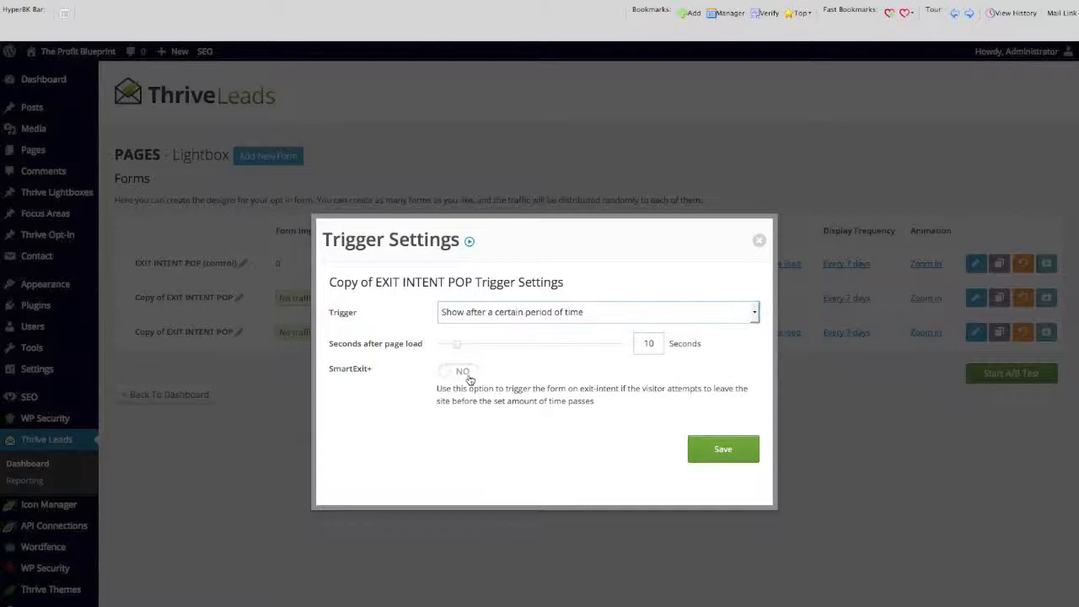
{"action": "left_click", "coordinate": [731, 453]}
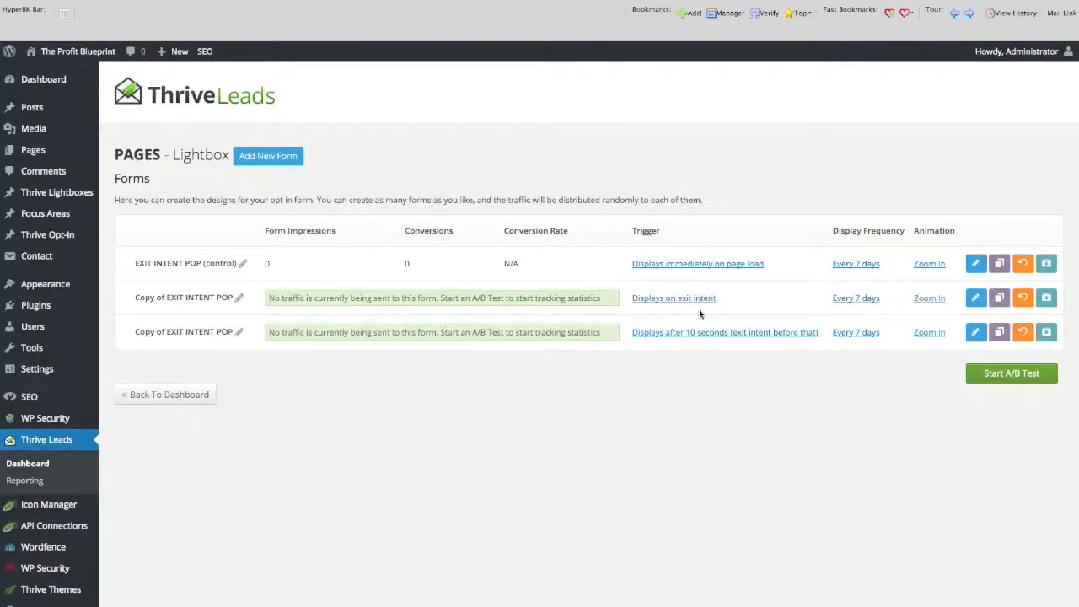
Start an A/B test titled TEST 1 with automatic winner settings enabled: 100 conversions, 14 days and 95% chance to beat original.
{"action": "left_click", "coordinate": [1011, 375]}
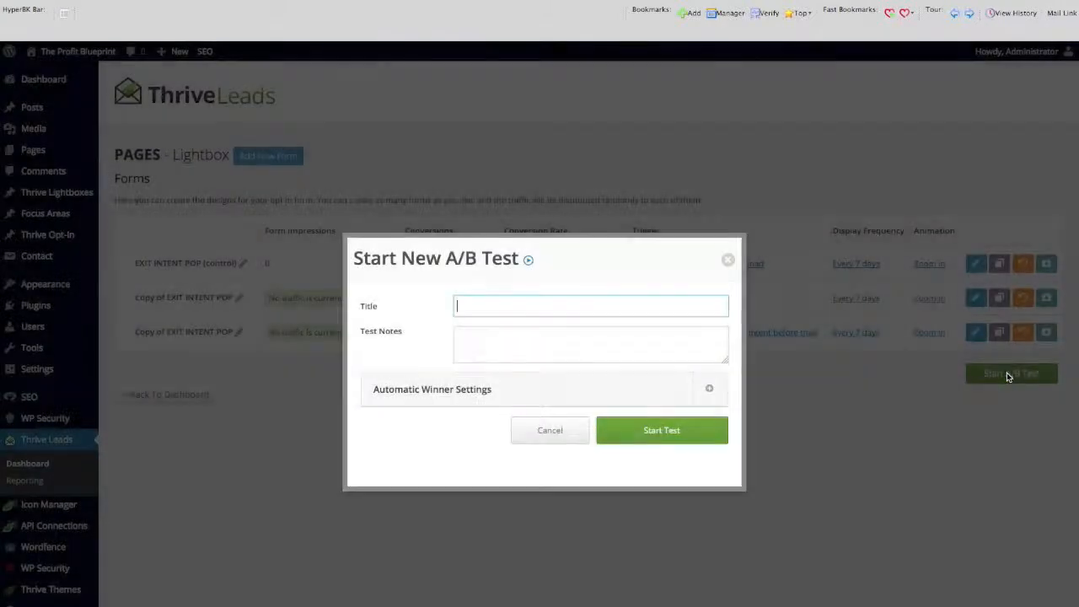
{"action": "type", "text": "TEST"}
{"action": "left_click", "coordinate": [709, 388]}
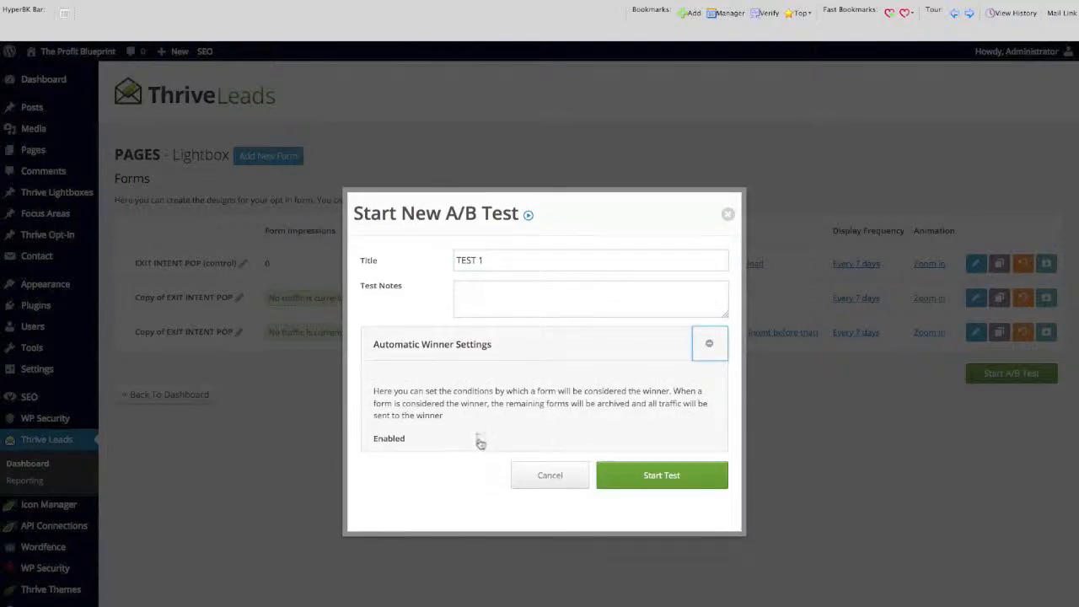
{"action": "left_click", "coordinate": [481, 437]}
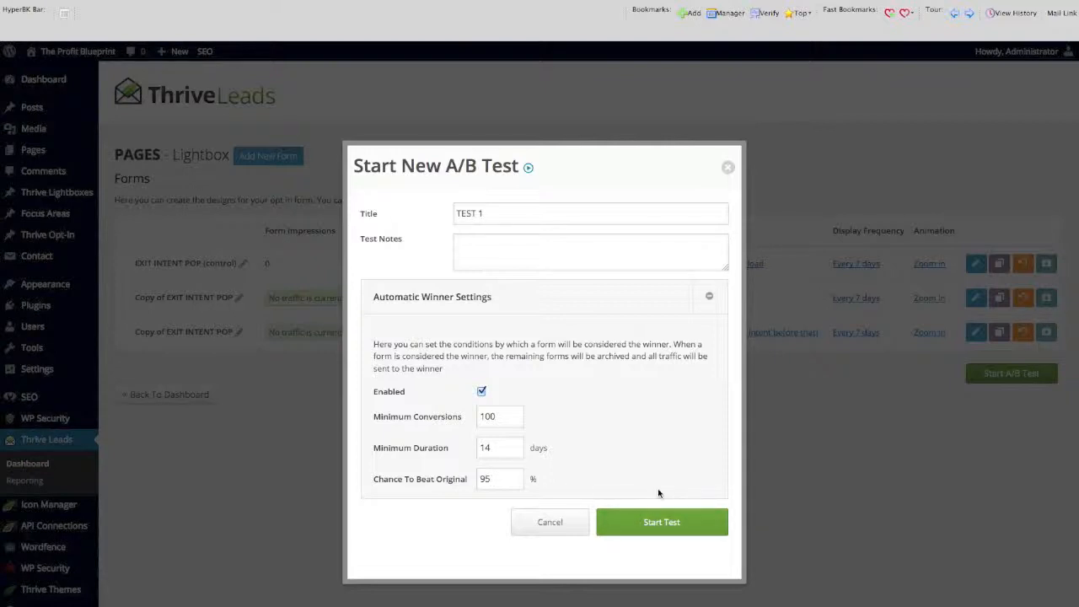
{"action": "left_click", "coordinate": [661, 518]}
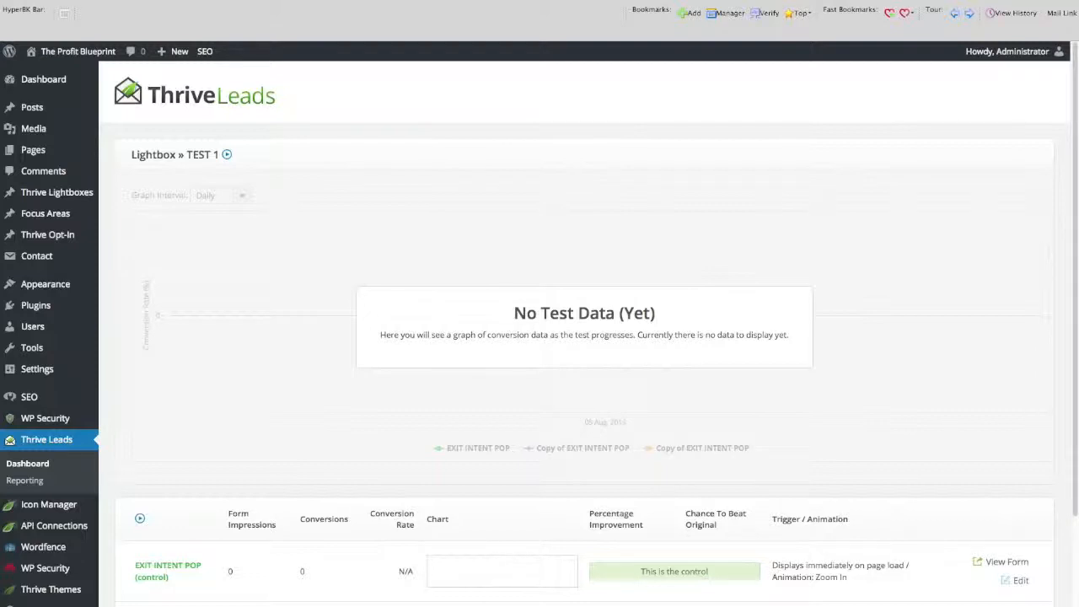
Switch to the live site, open the About page to check the opt-in lightbox, and close the lightbox.
{"action": "left_click", "coordinate": [518, 2]}
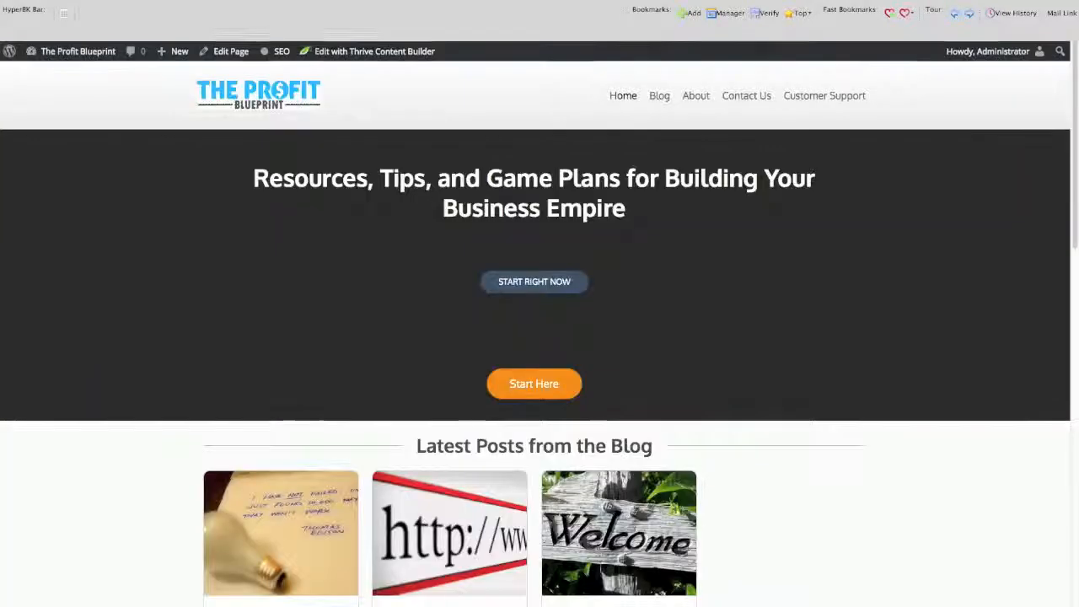
{"action": "left_click", "coordinate": [697, 109]}
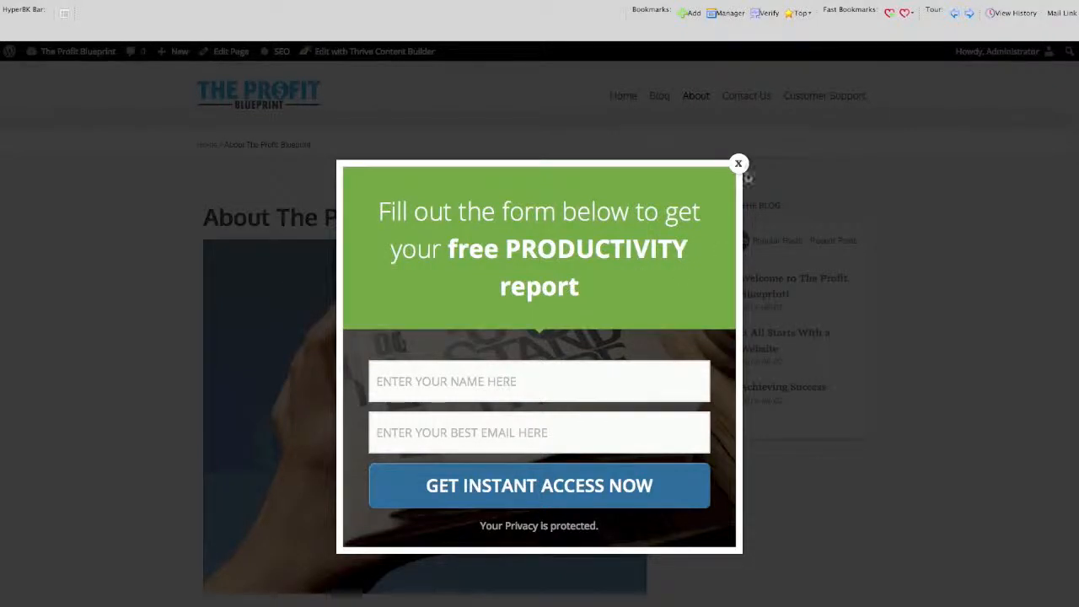
{"action": "left_click", "coordinate": [739, 164]}
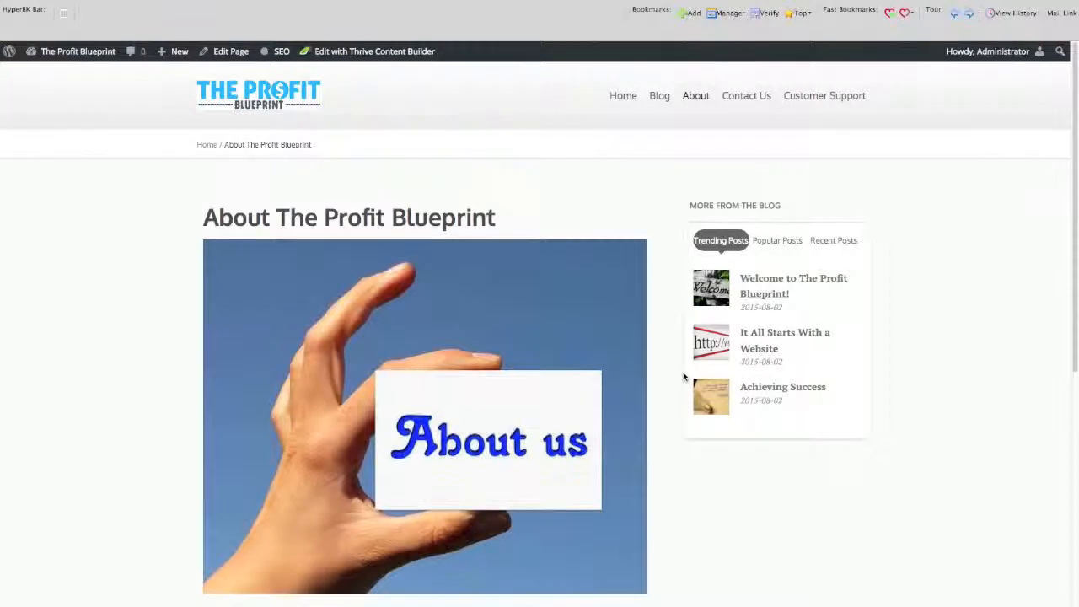
Look over the About page and the Blog page with its sidebar opt-in form, and open the Achieving Success post.
{"action": "scroll", "coordinate": [684, 377], "scroll_direction": "down", "scroll_amount": 2}
{"action": "scroll", "coordinate": [682, 376], "scroll_direction": "up", "scroll_amount": 2}
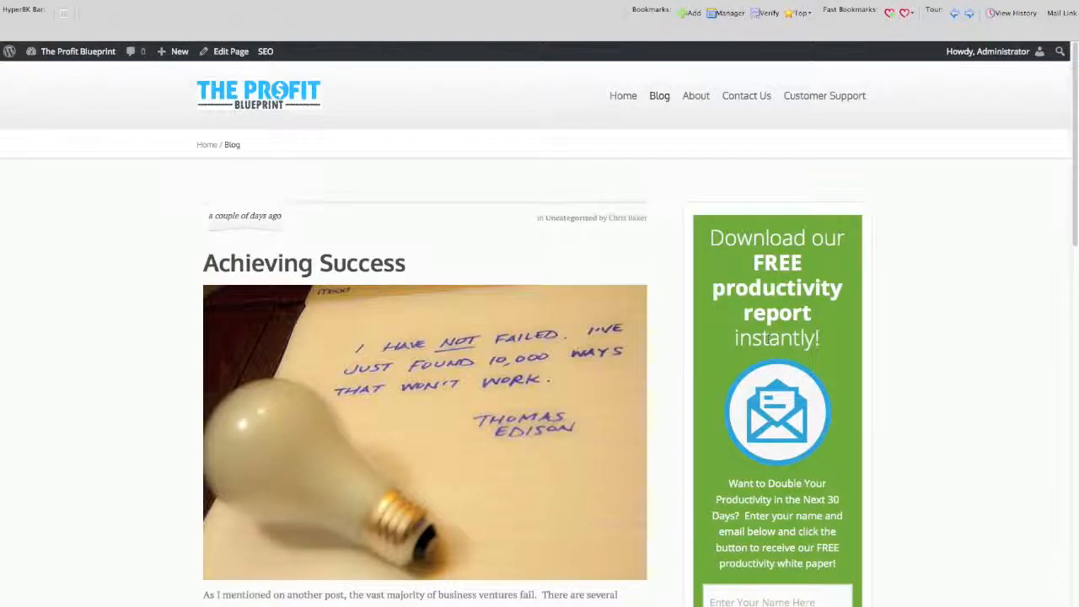
{"action": "scroll", "coordinate": [535, 334], "scroll_direction": "down", "scroll_amount": 2}
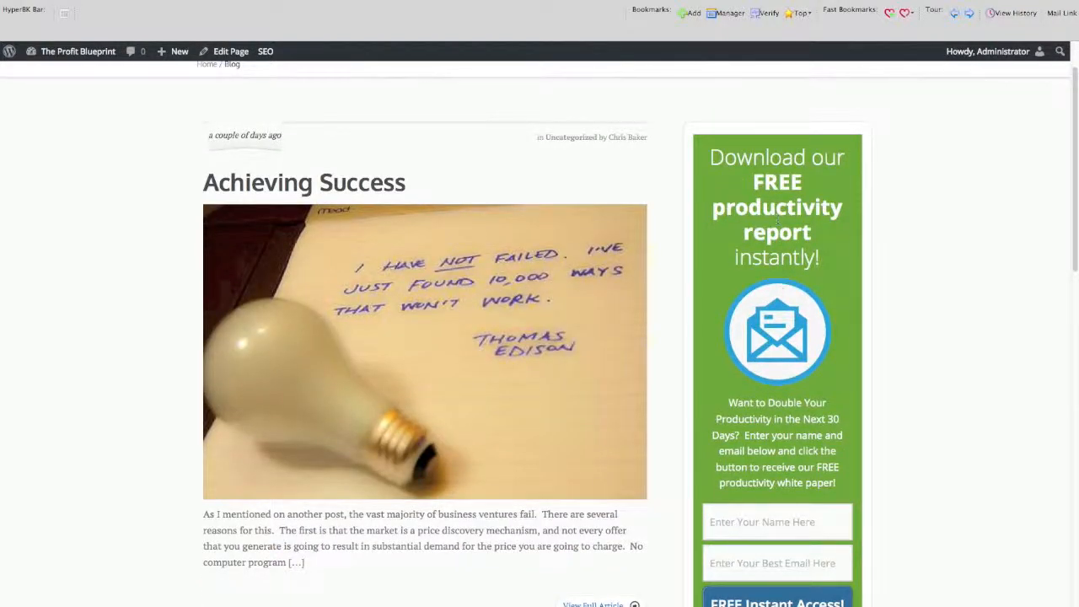
{"action": "scroll", "coordinate": [803, 372], "scroll_direction": "down", "scroll_amount": 3}
{"action": "scroll", "coordinate": [799, 436], "scroll_direction": "up", "scroll_amount": 2}
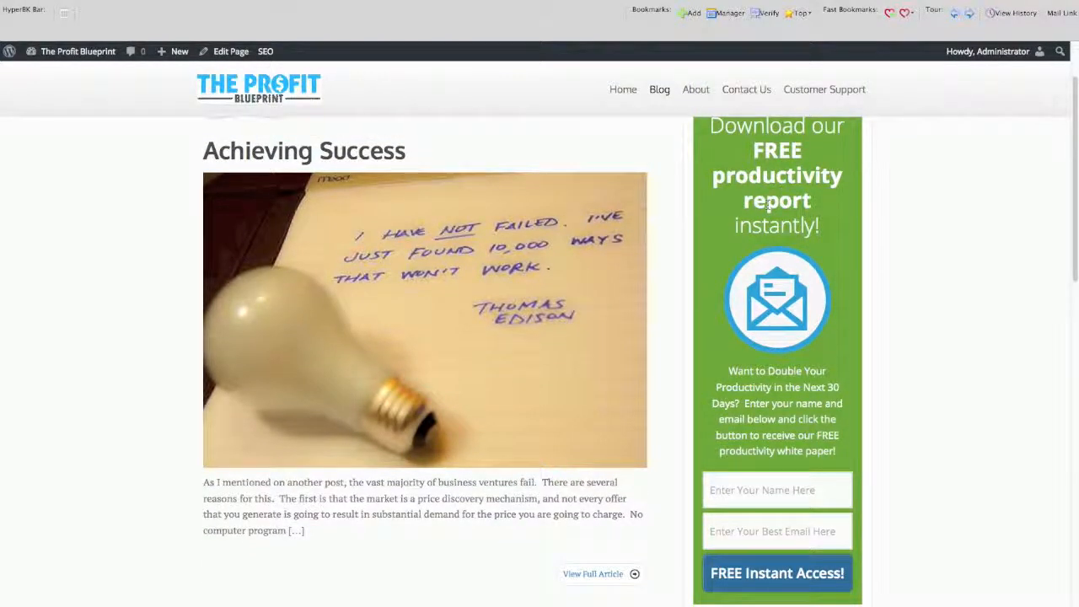
{"action": "scroll", "coordinate": [747, 242], "scroll_direction": "down", "scroll_amount": 7}
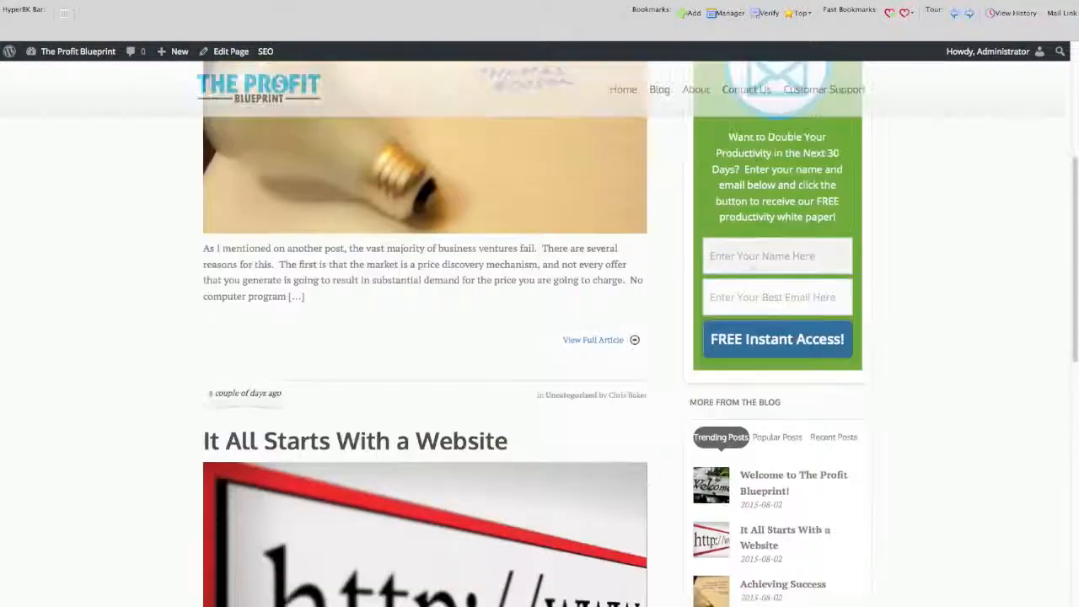
{"action": "scroll", "coordinate": [742, 261], "scroll_direction": "up", "scroll_amount": 6}
{"action": "scroll", "coordinate": [323, 121], "scroll_direction": "up", "scroll_amount": 1}
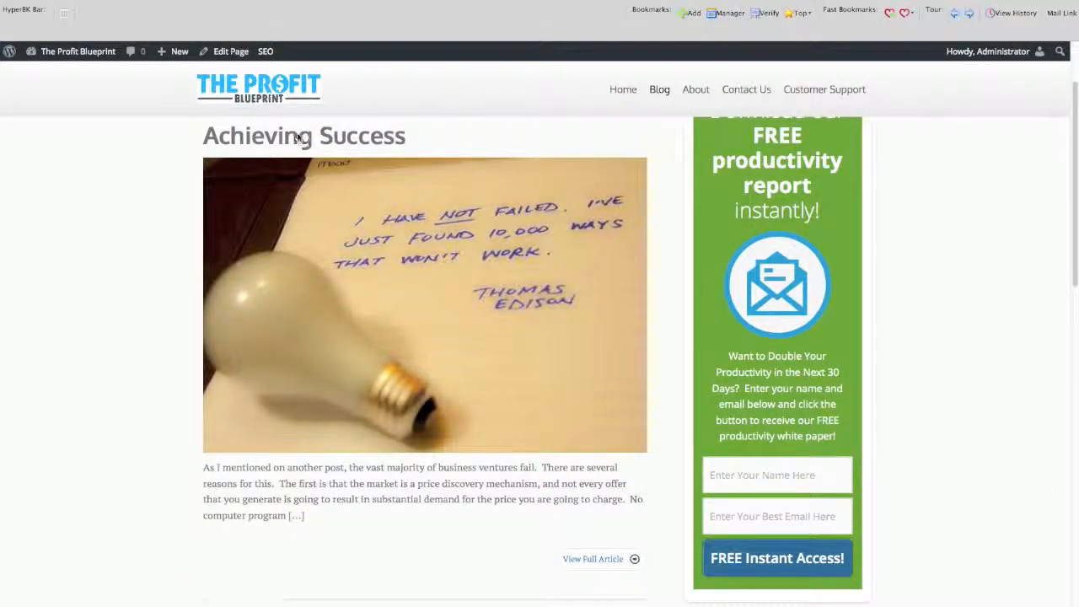
{"action": "left_click", "coordinate": [297, 137]}
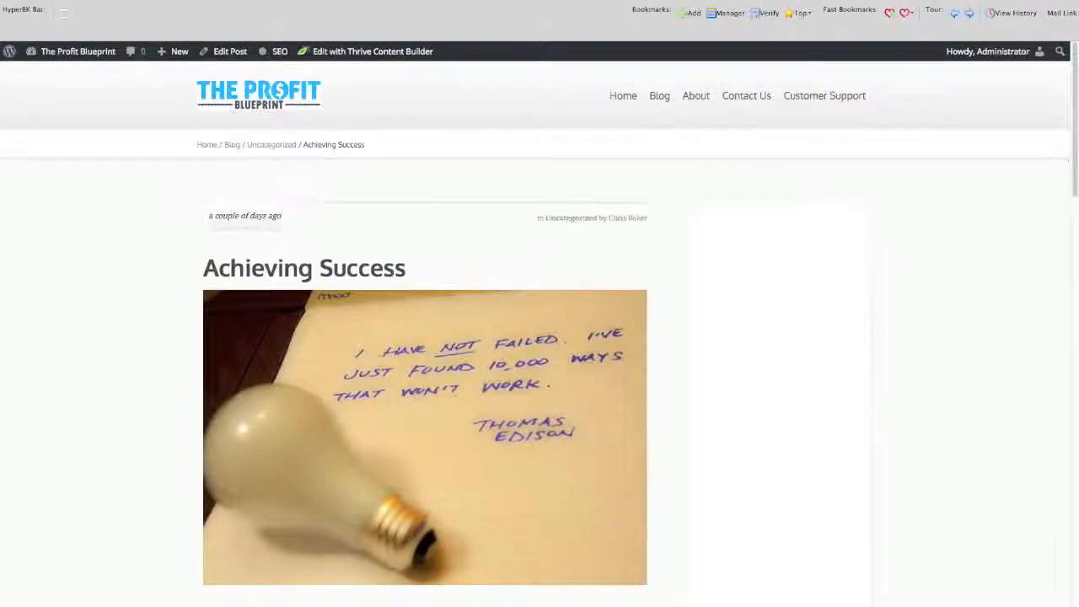
Examine the Achieving Success post and the newsletter opt-in form placed below its text.
{"action": "scroll", "coordinate": [494, 354], "scroll_direction": "down", "scroll_amount": 4}
{"action": "scroll", "coordinate": [495, 353], "scroll_direction": "down", "scroll_amount": 8}
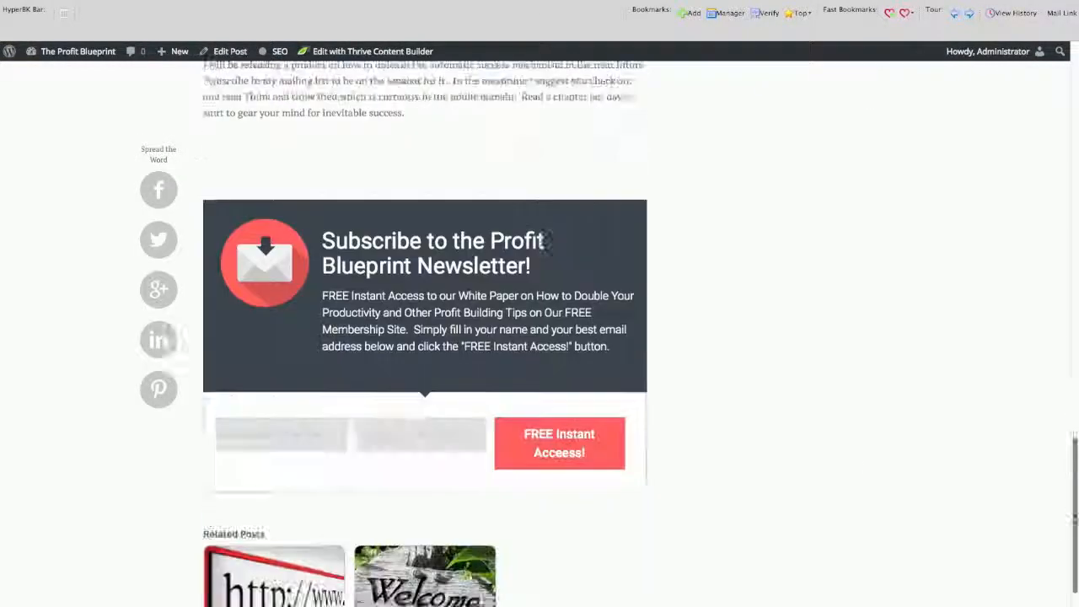
{"action": "scroll", "coordinate": [655, 306], "scroll_direction": "up", "scroll_amount": 2}
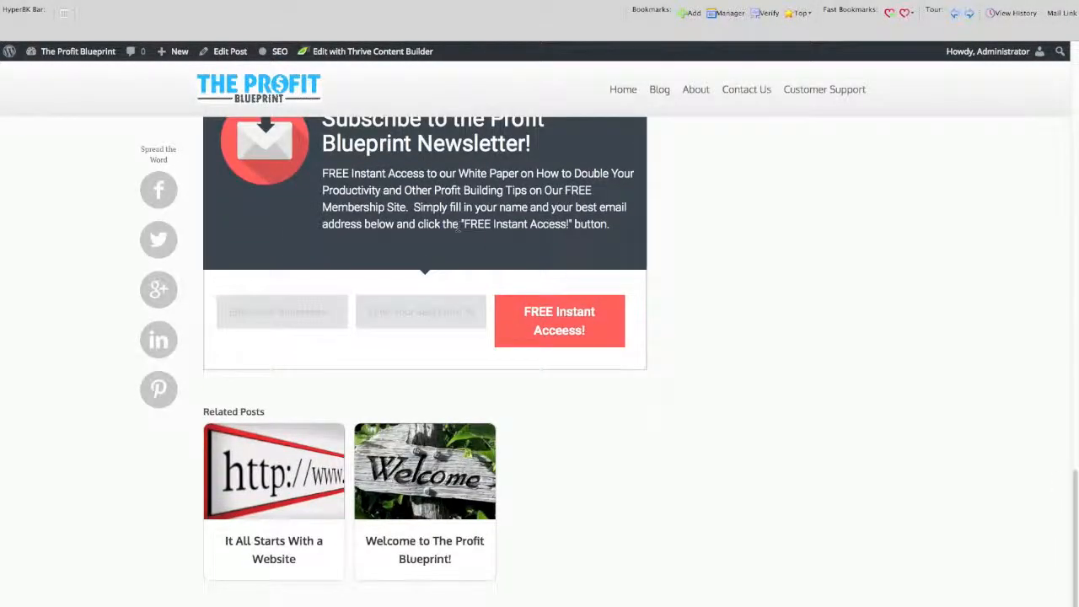
{"action": "scroll", "coordinate": [456, 223], "scroll_direction": "up", "scroll_amount": 5}
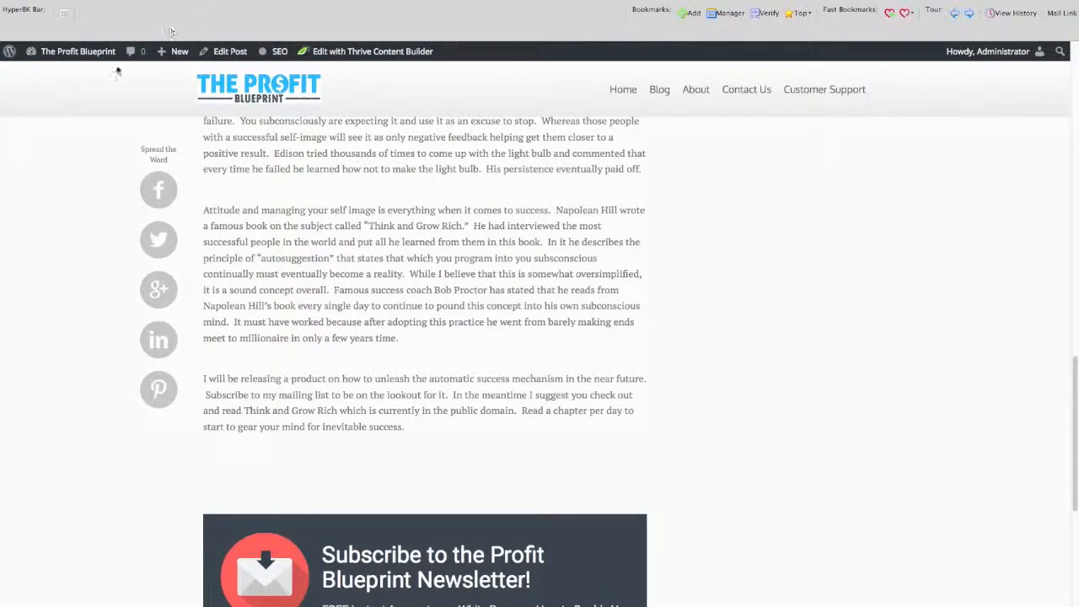
Open the site's WordPress dashboard, return to the live home page, and open the About page.
{"action": "mouse_move", "coordinate": [77, 51]}
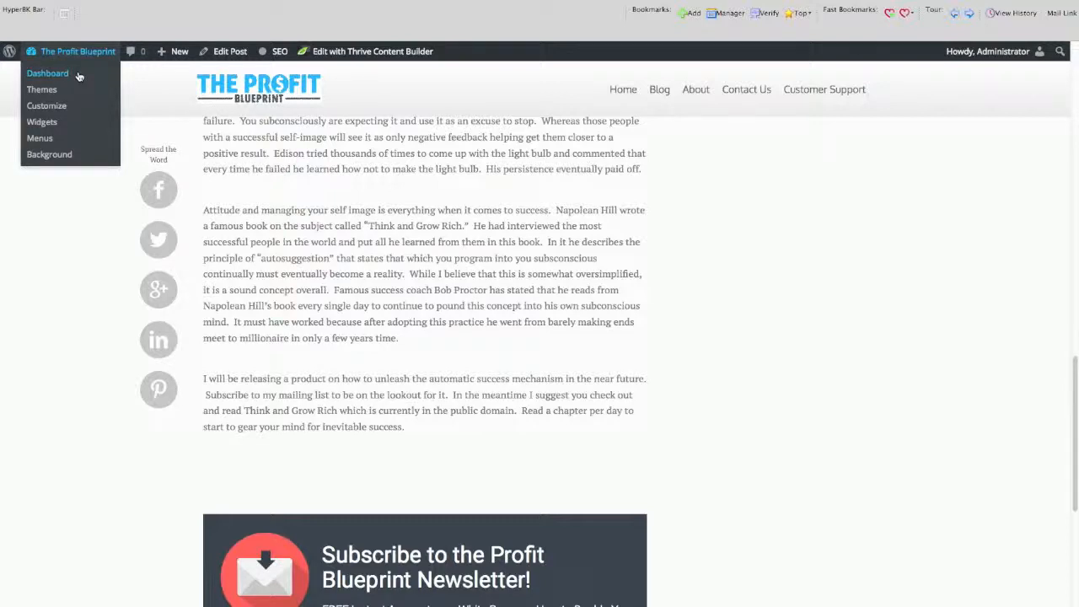
{"action": "left_click", "coordinate": [78, 76]}
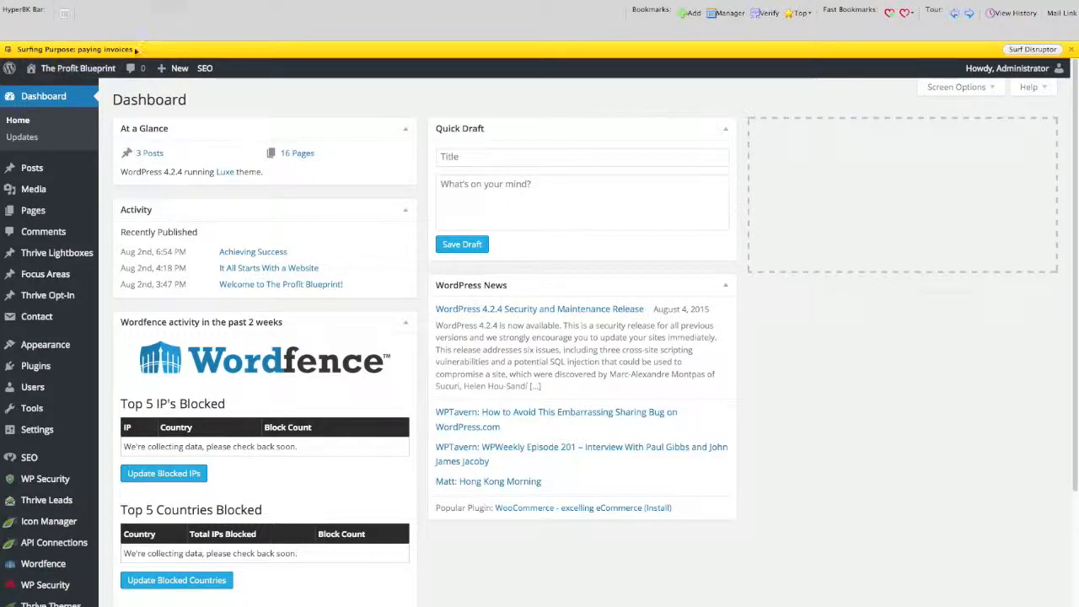
{"action": "mouse_move", "coordinate": [87, 288]}
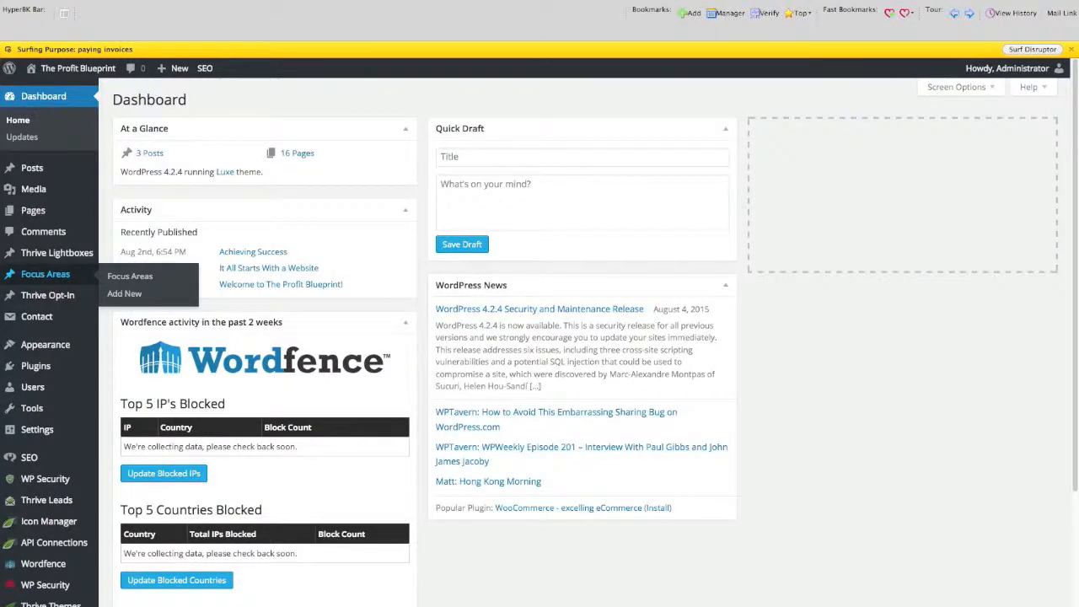
{"action": "type", "text": "theprofitblueprint.com"}
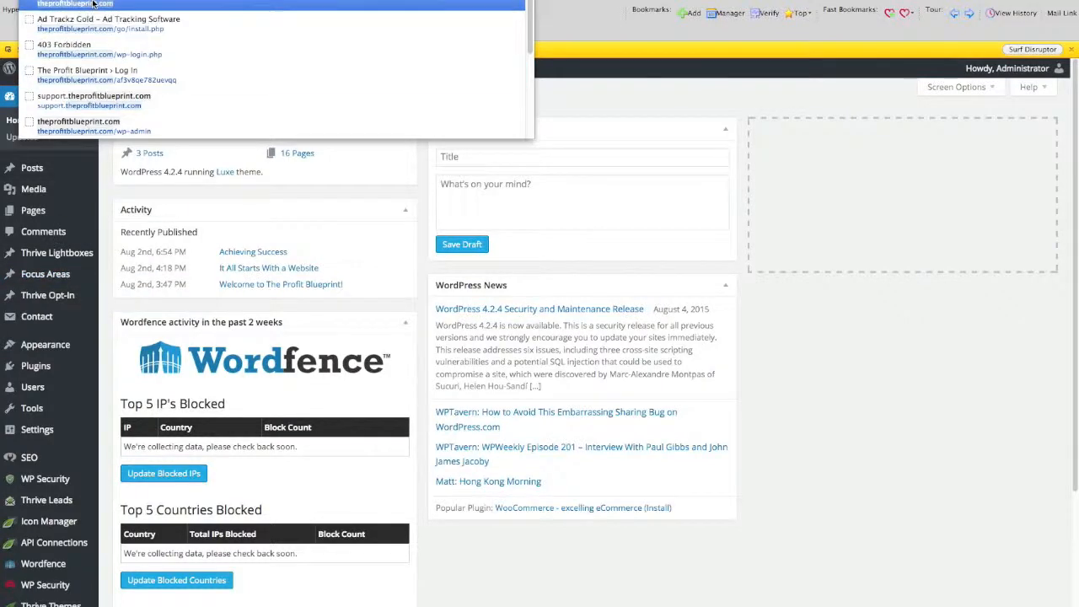
{"action": "left_click", "coordinate": [93, 4]}
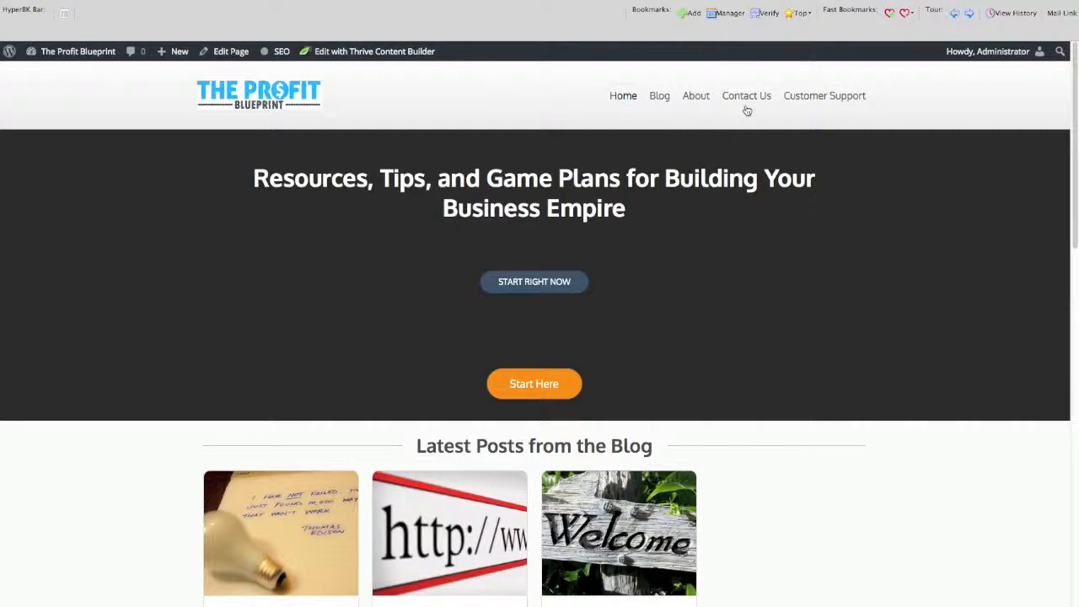
{"action": "left_click", "coordinate": [698, 98]}
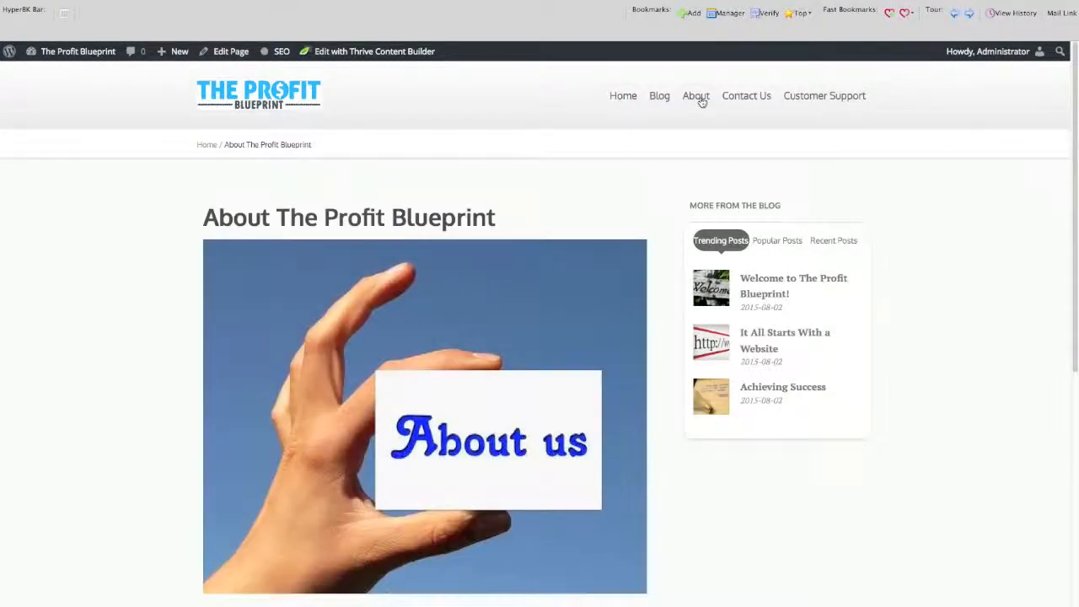
Edit the About page, launch Thrive Content Builder for it, and view the available Thrive shortcodes.
{"action": "left_click", "coordinate": [221, 53]}
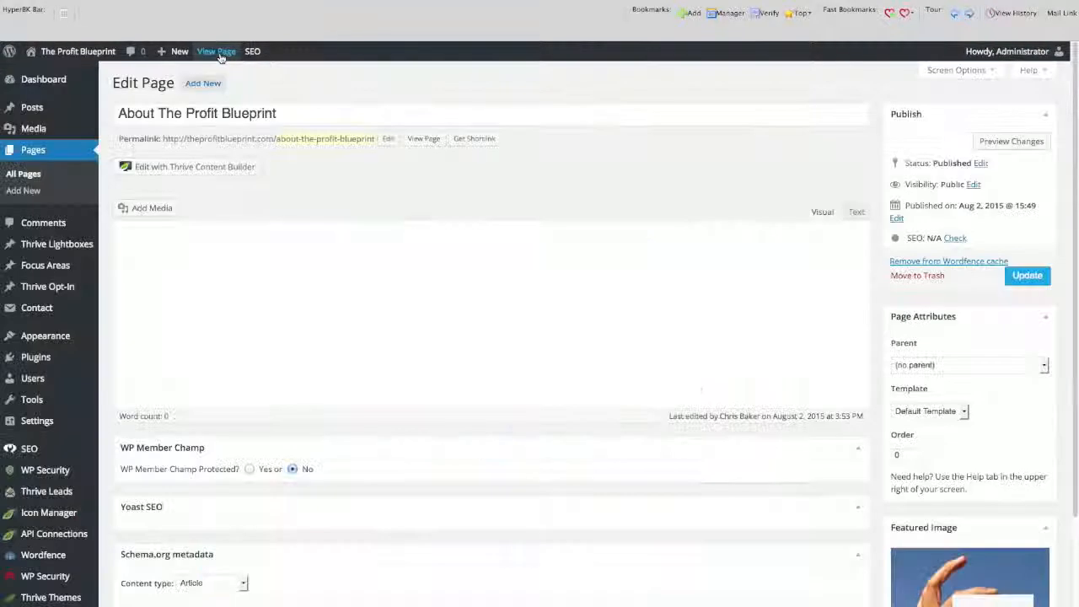
{"action": "left_click", "coordinate": [187, 167]}
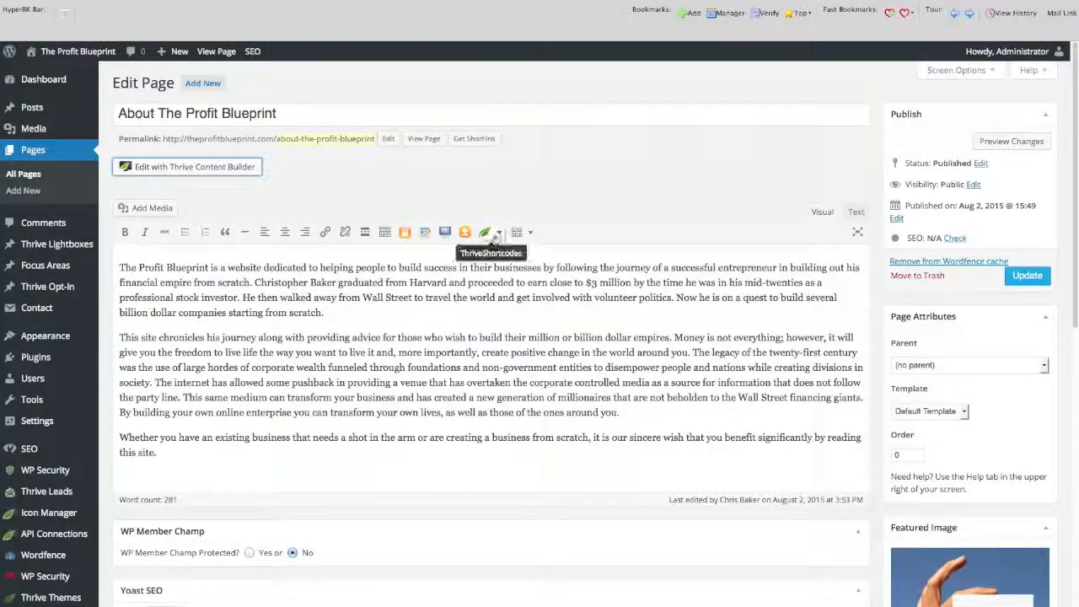
{"action": "left_click", "coordinate": [496, 236]}
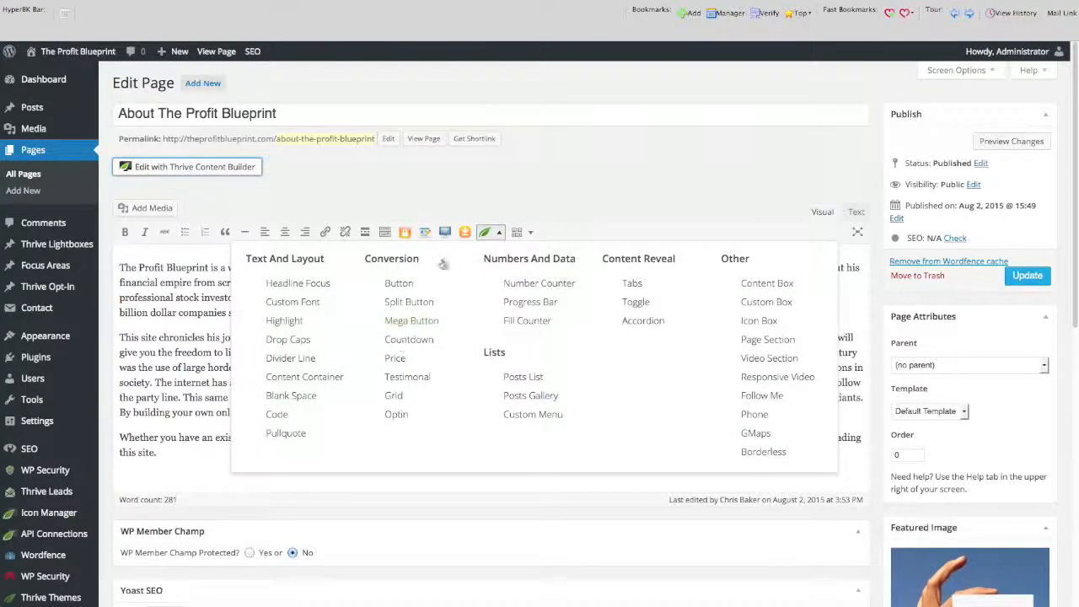
{"action": "left_click", "coordinate": [591, 186]}
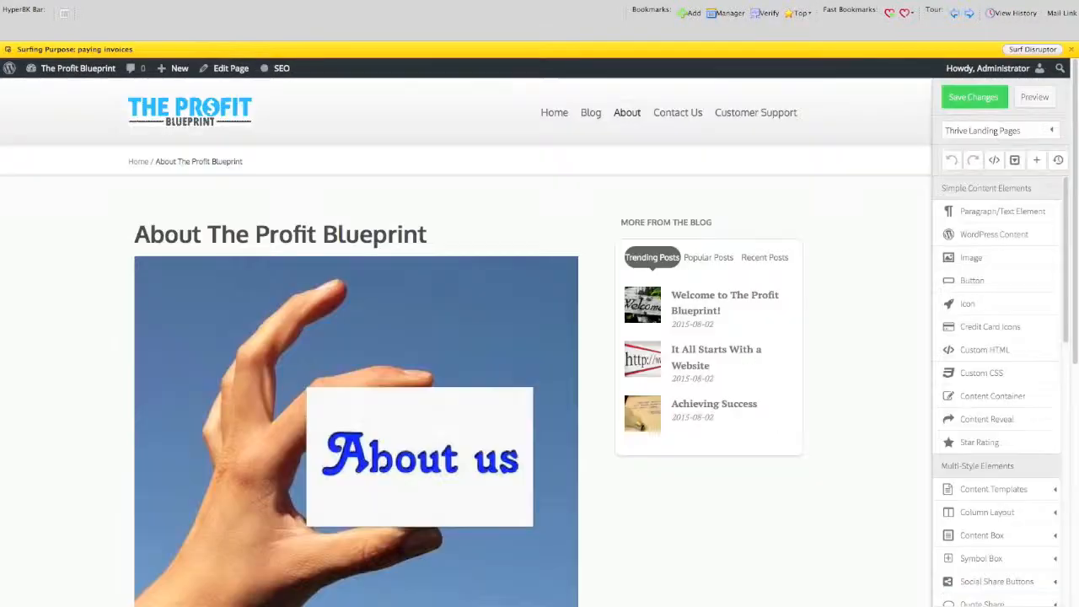
Insert a credit card icons element and an Add to Cart button between the About page's image and text.
{"action": "scroll", "coordinate": [851, 500], "scroll_direction": "down", "scroll_amount": 1}
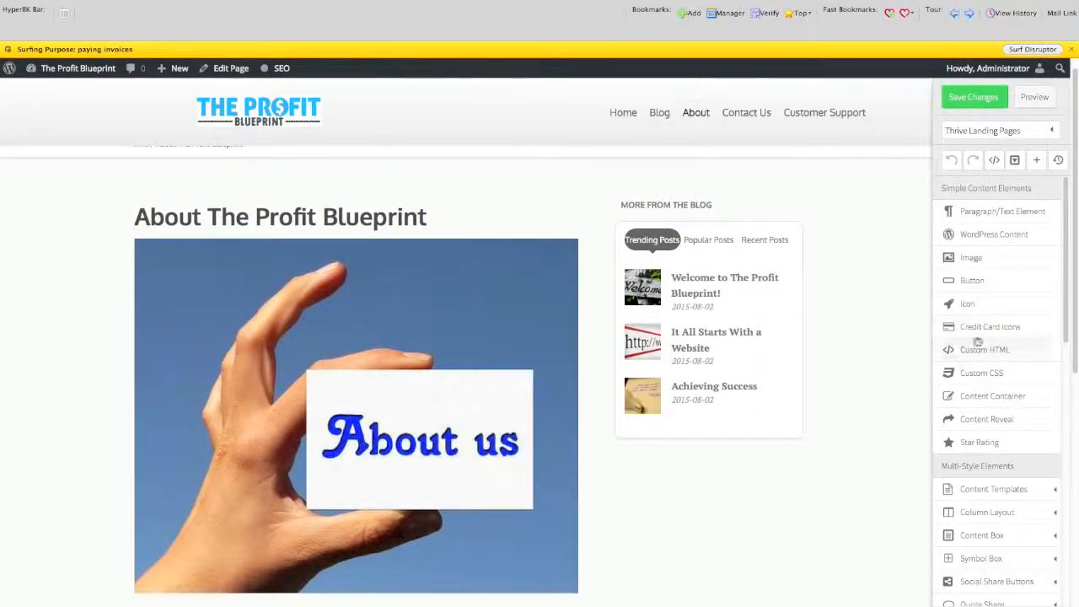
{"action": "left_click", "coordinate": [977, 330]}
{"action": "scroll", "coordinate": [692, 584], "scroll_direction": "down", "scroll_amount": 3}
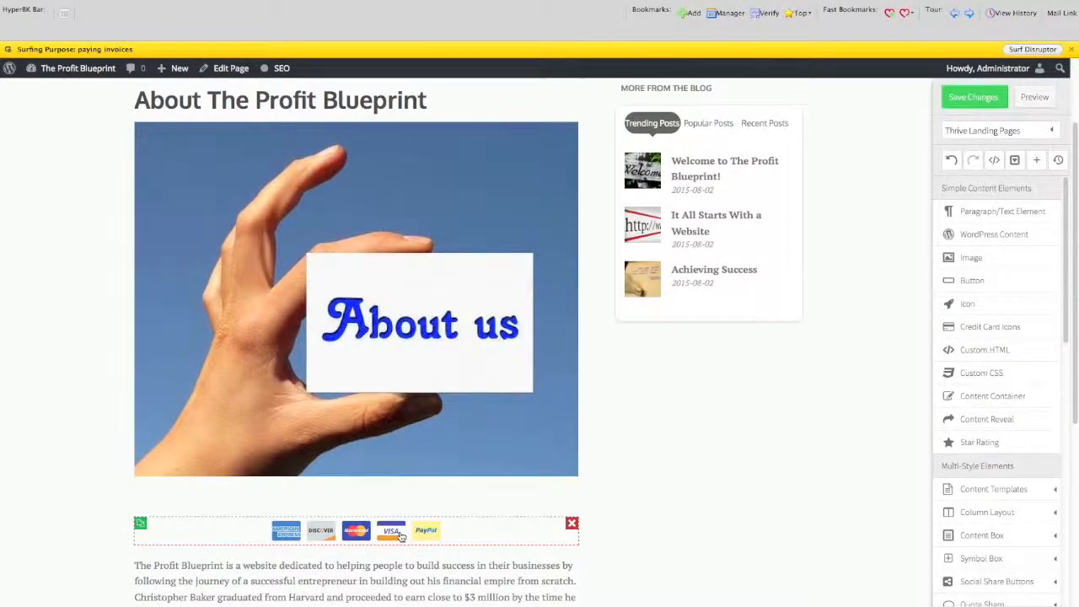
{"action": "scroll", "coordinate": [441, 582], "scroll_direction": "down", "scroll_amount": 2}
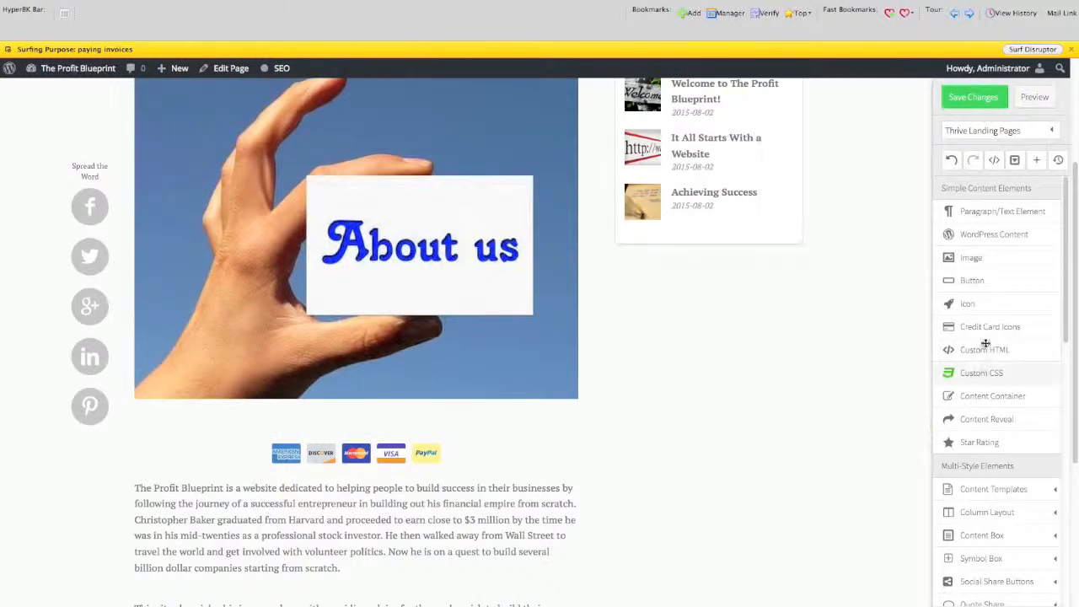
{"action": "left_click", "coordinate": [964, 282]}
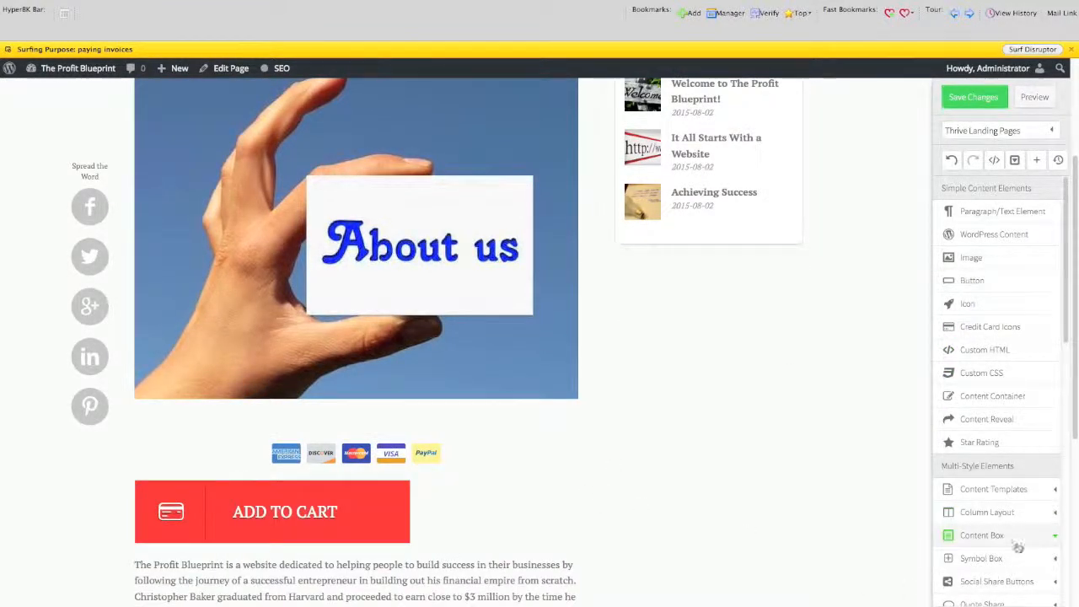
Add an Icon Box symbol box below the Add to Cart button.
{"action": "scroll", "coordinate": [1018, 548], "scroll_direction": "down", "scroll_amount": 2}
{"action": "left_click", "coordinate": [1002, 504]}
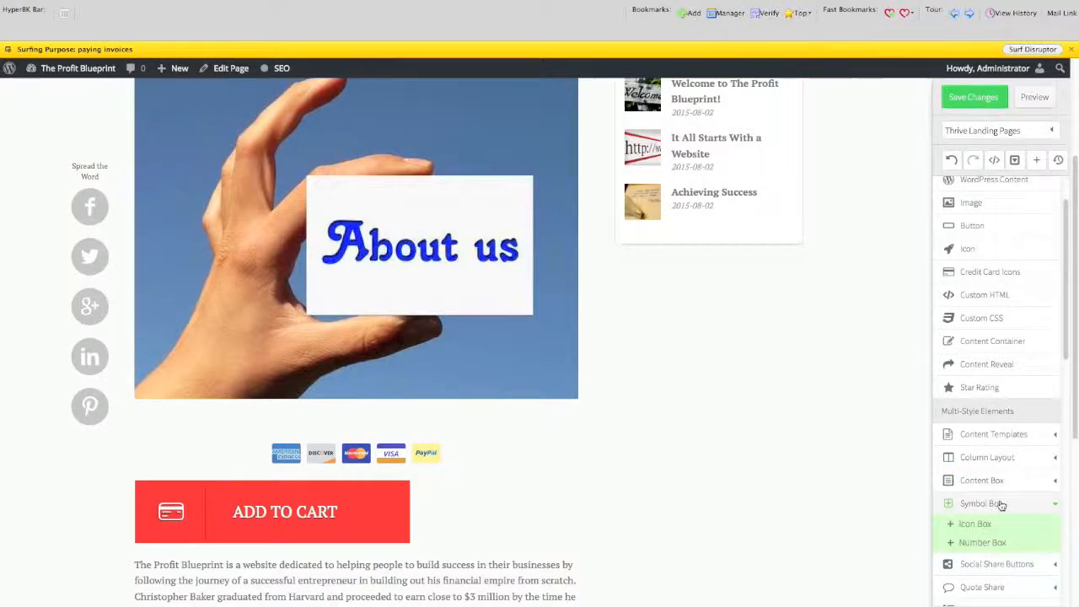
{"action": "scroll", "coordinate": [813, 549], "scroll_direction": "down", "scroll_amount": 2}
{"action": "left_click", "coordinate": [993, 526]}
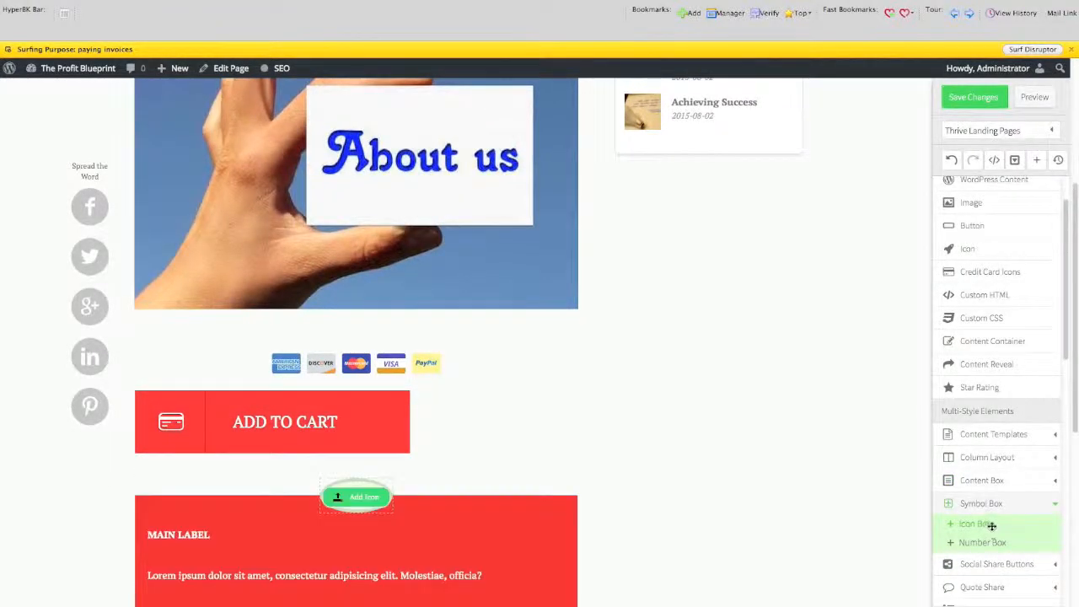
Browse the social share and quote share elements, and insert a Style 1 styled list below the icon box.
{"action": "scroll", "coordinate": [686, 559], "scroll_direction": "down", "scroll_amount": 2}
{"action": "left_click", "coordinate": [981, 564]}
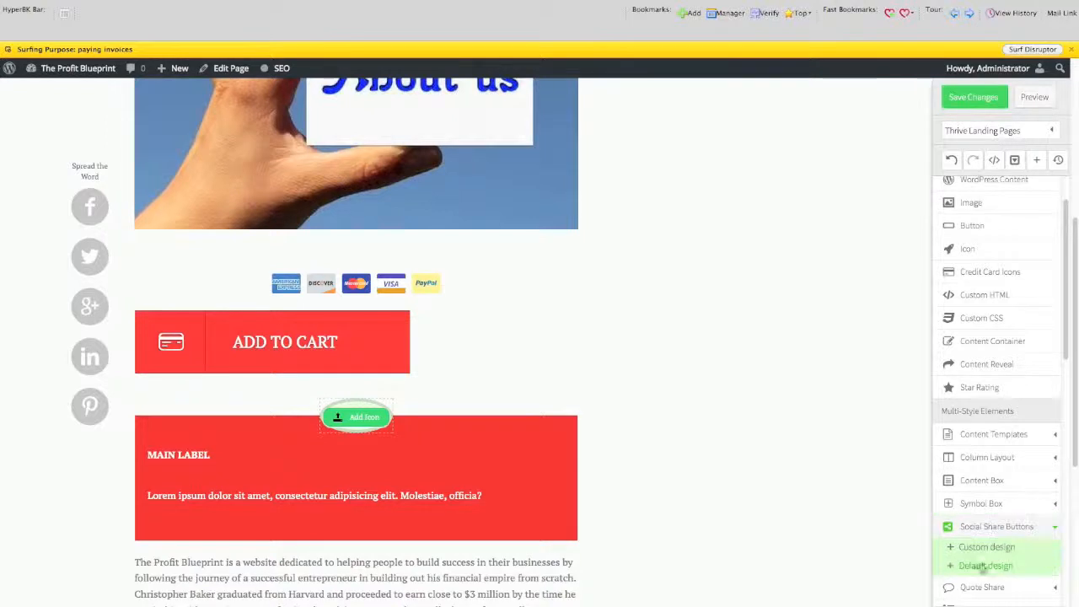
{"action": "scroll", "coordinate": [658, 563], "scroll_direction": "down", "scroll_amount": 2}
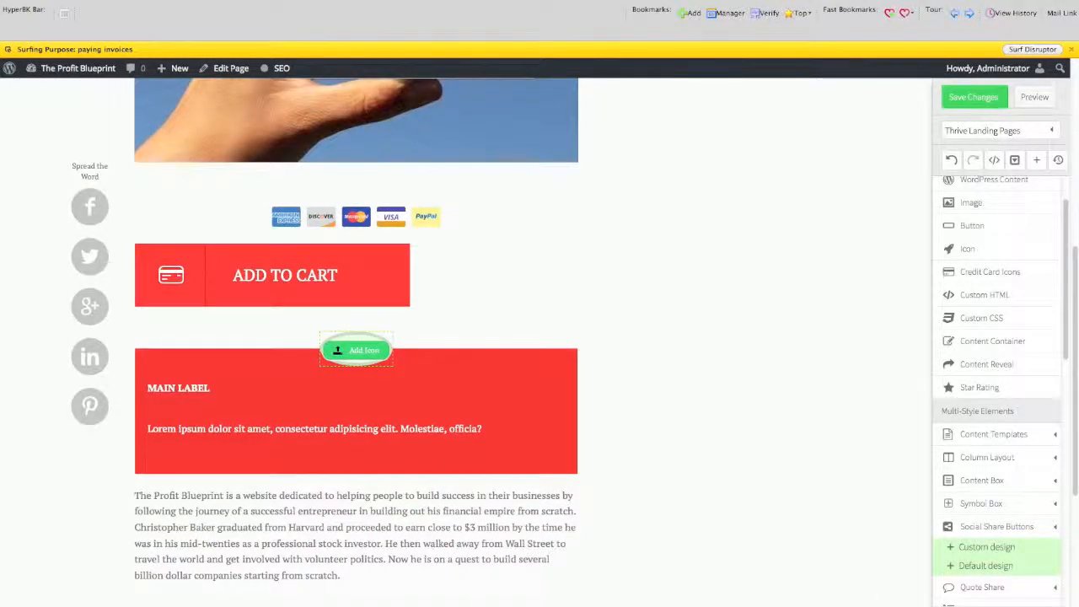
{"action": "scroll", "coordinate": [1068, 572], "scroll_direction": "down", "scroll_amount": 3}
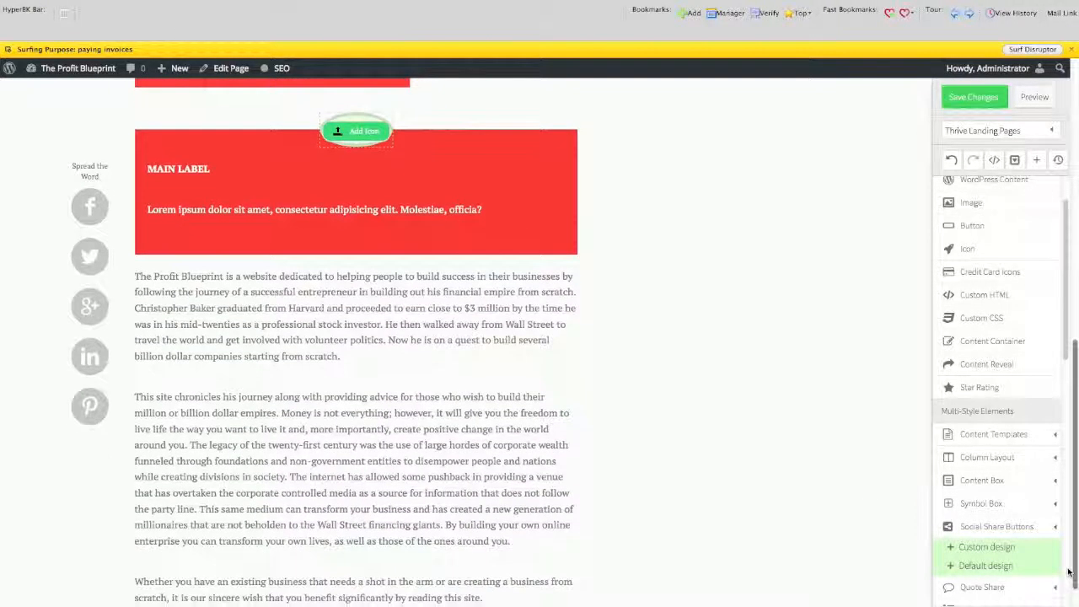
{"action": "scroll", "coordinate": [1069, 363], "scroll_direction": "down", "scroll_amount": 2}
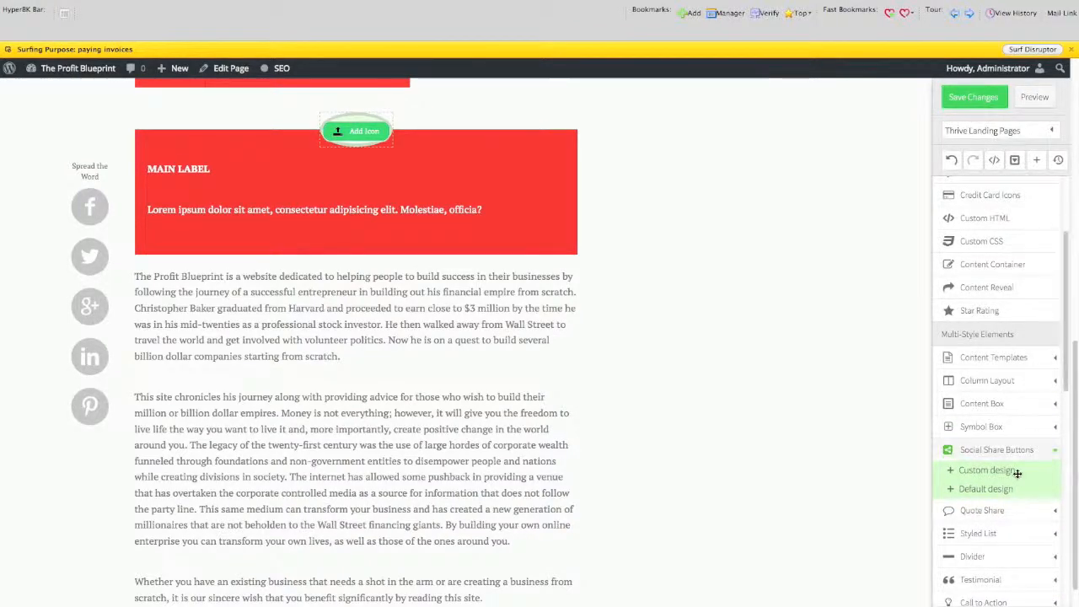
{"action": "left_click", "coordinate": [1000, 511]}
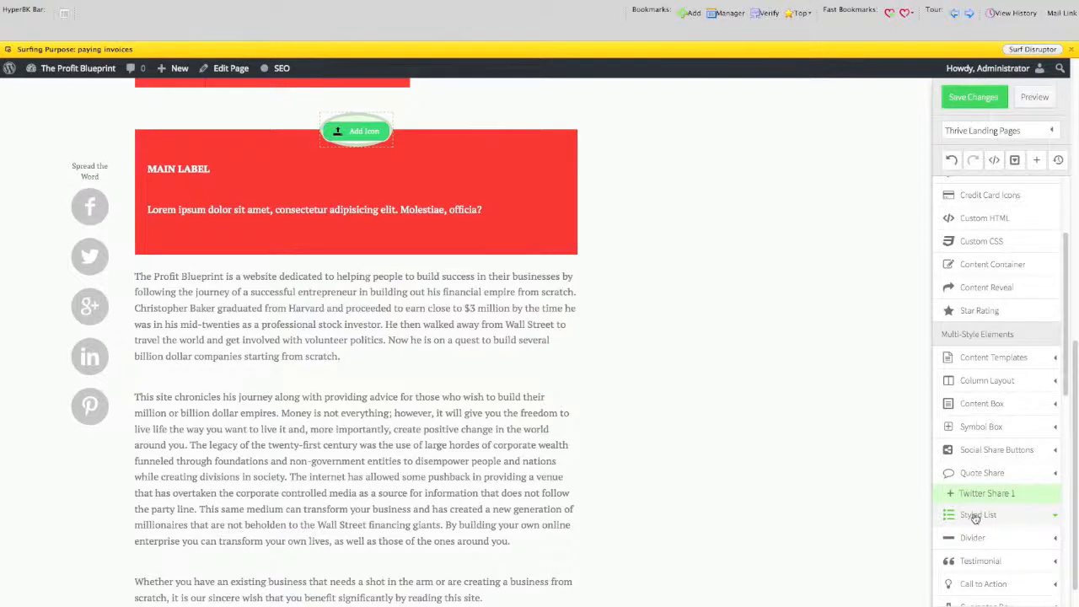
{"action": "left_click", "coordinate": [978, 516]}
{"action": "left_click", "coordinate": [964, 518]}
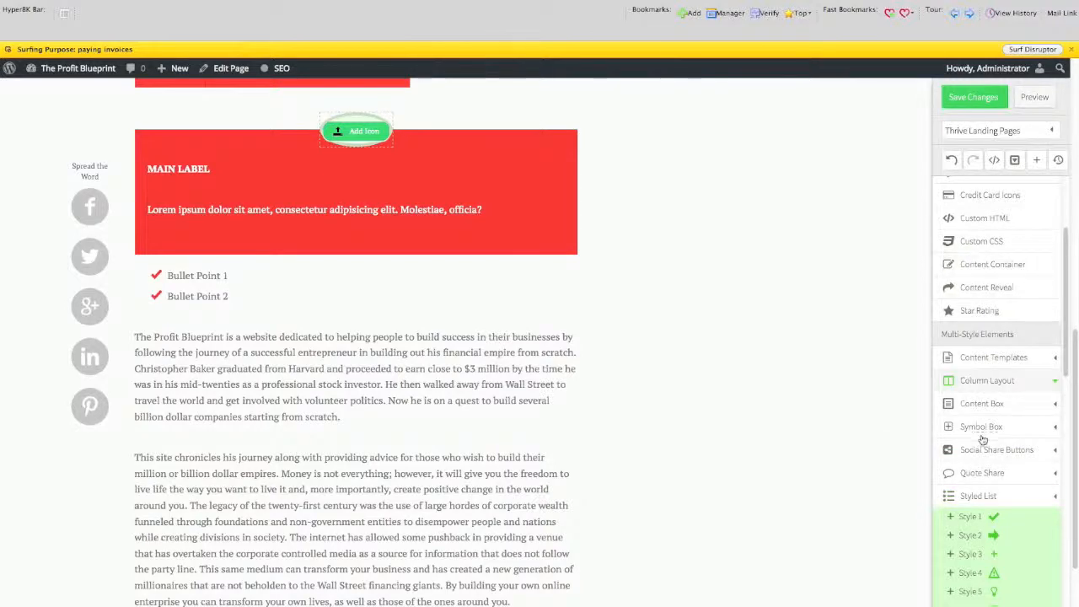
Review the elements added to the About page and leave the editor without saving.
{"action": "scroll", "coordinate": [539, 337], "scroll_direction": "up", "scroll_amount": 3}
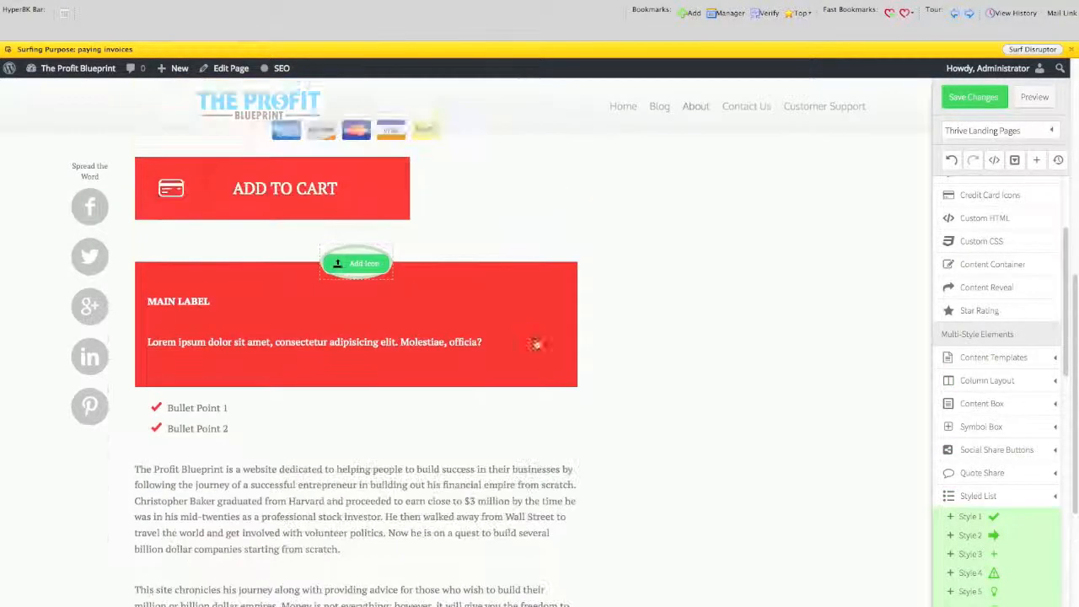
{"action": "scroll", "coordinate": [1052, 348], "scroll_direction": "up", "scroll_amount": 5}
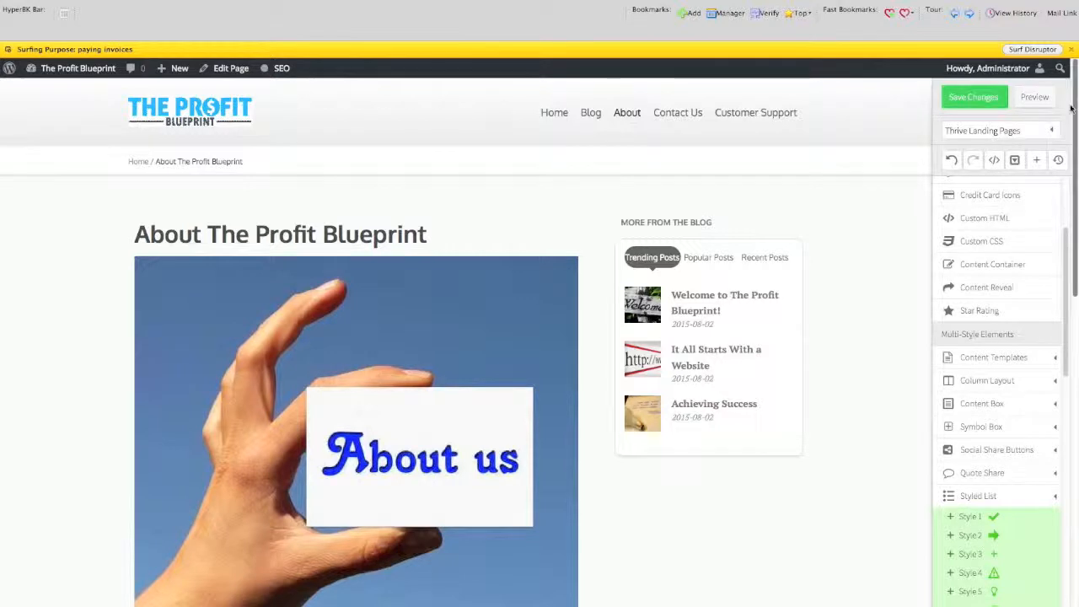
{"action": "scroll", "coordinate": [483, 375], "scroll_direction": "down", "scroll_amount": 5}
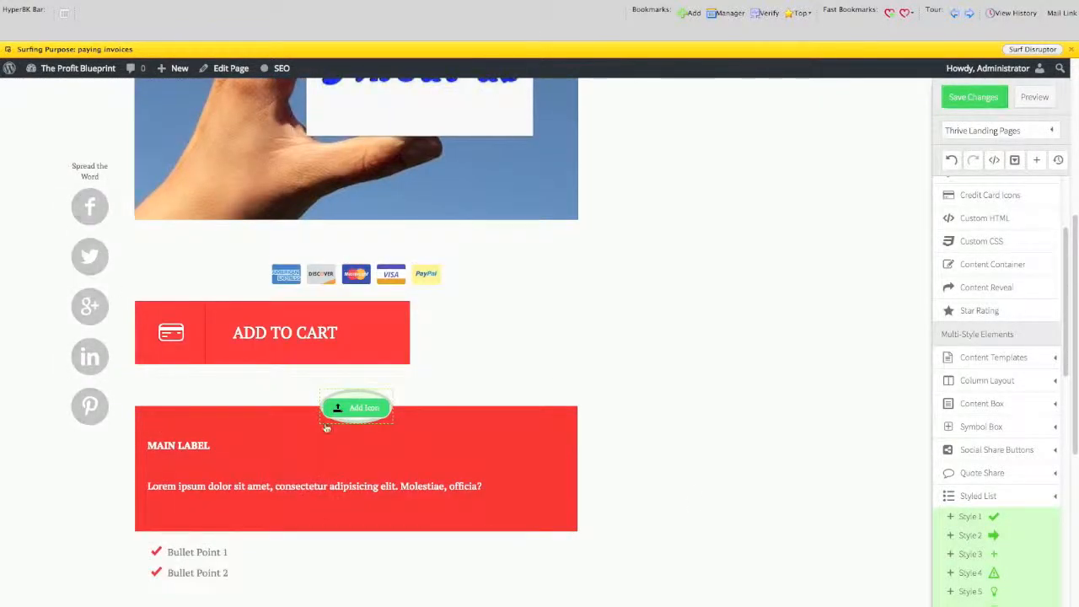
{"action": "scroll", "coordinate": [695, 501], "scroll_direction": "up", "scroll_amount": 3}
{"action": "scroll", "coordinate": [696, 501], "scroll_direction": "down", "scroll_amount": 1}
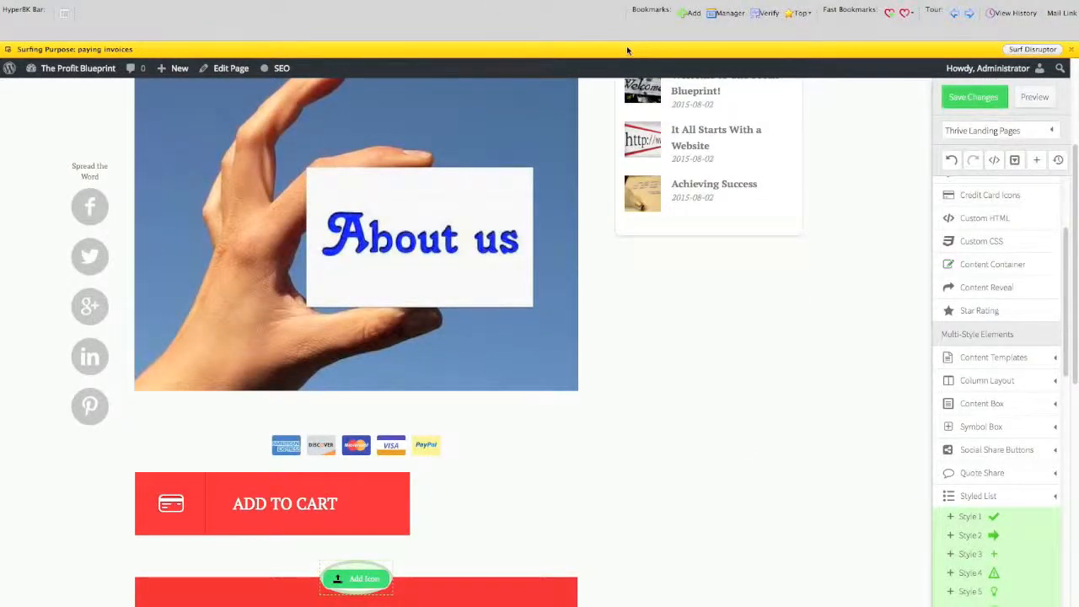
{"action": "key", "text": "super+r"}
{"action": "left_click", "coordinate": [676, 309]}
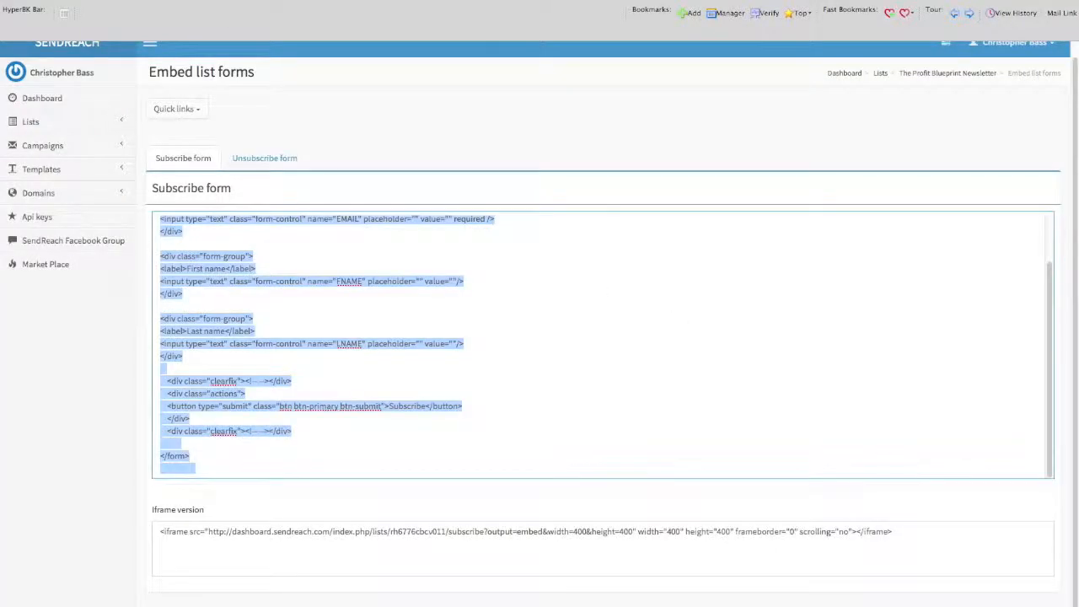